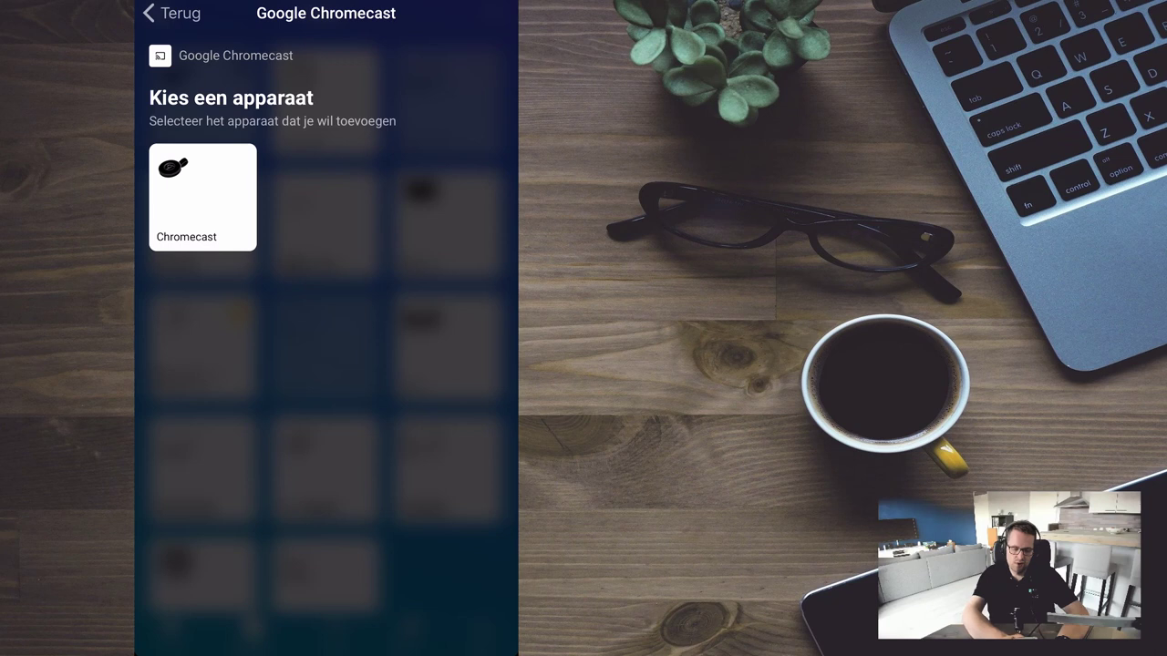
Install the Google Chromecast device Sirene in Homey, leaving out woonkamer and both Alarm devices
left_click(202, 197)
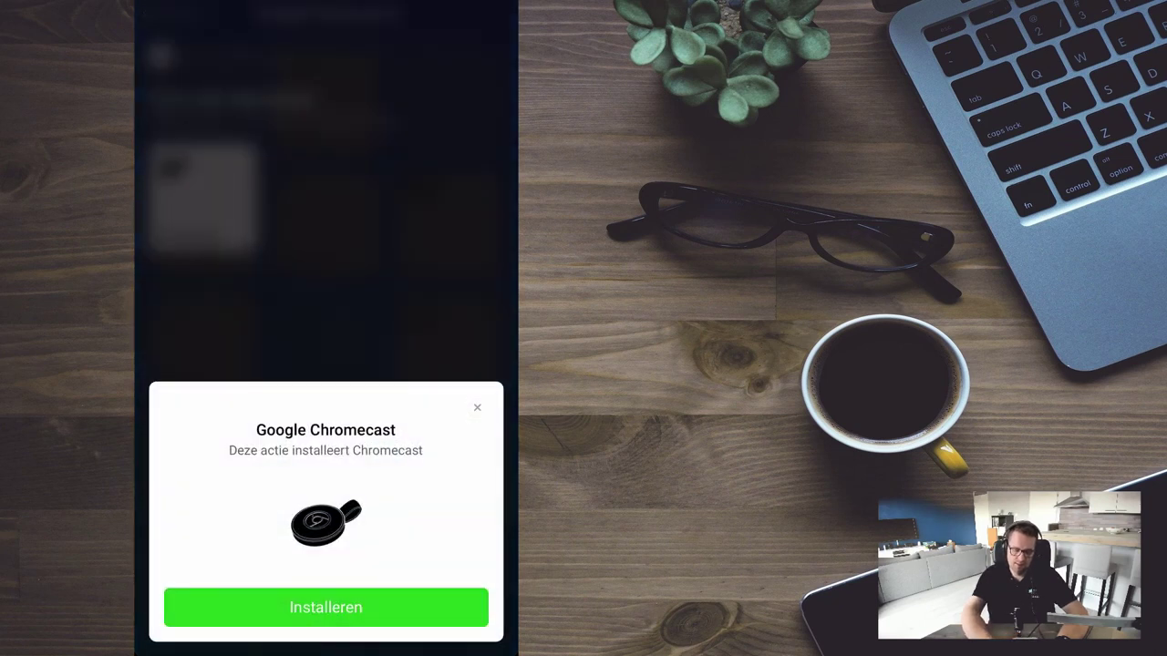
left_click(326, 607)
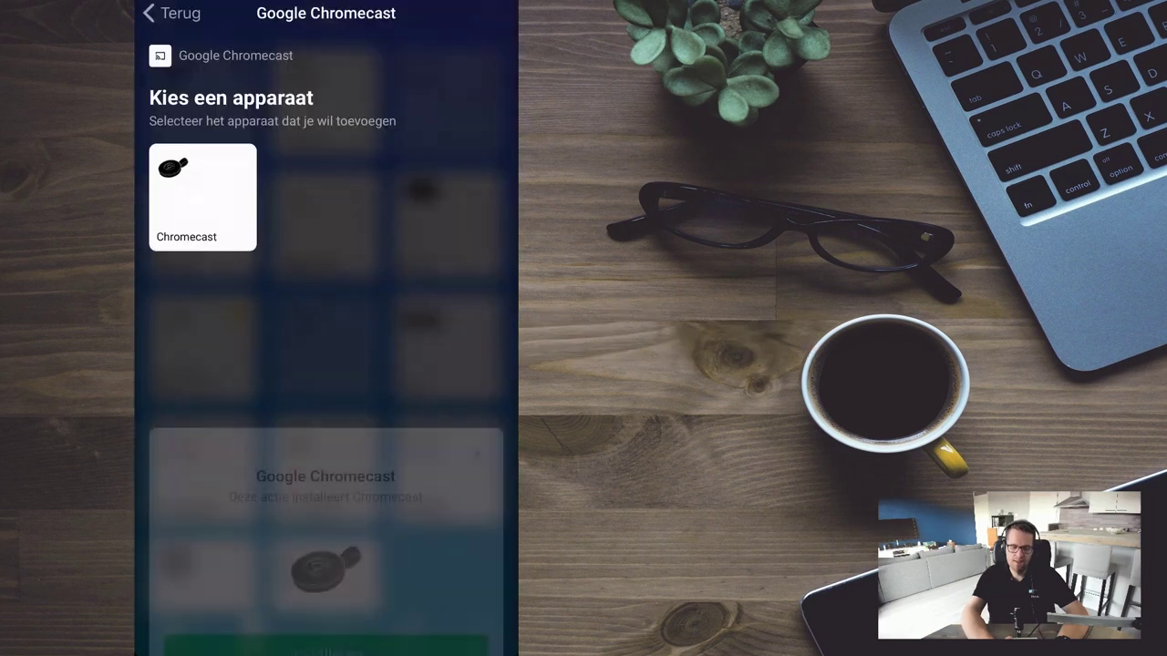
left_click(203, 195)
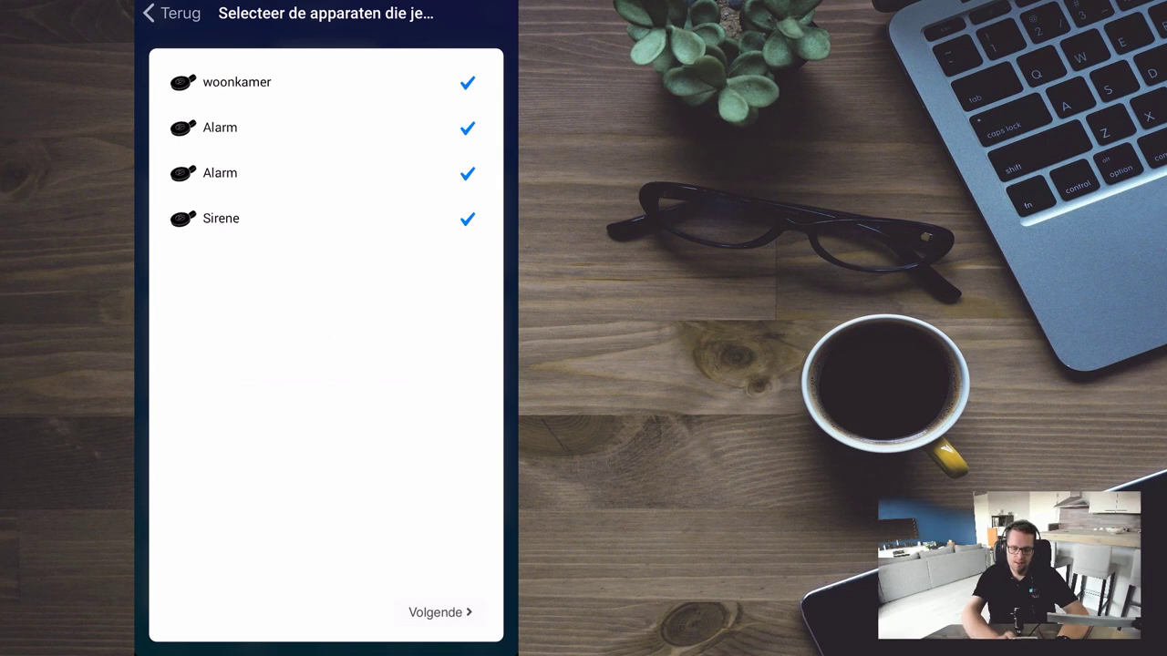
left_click(467, 173)
left_click(467, 128)
left_click(467, 82)
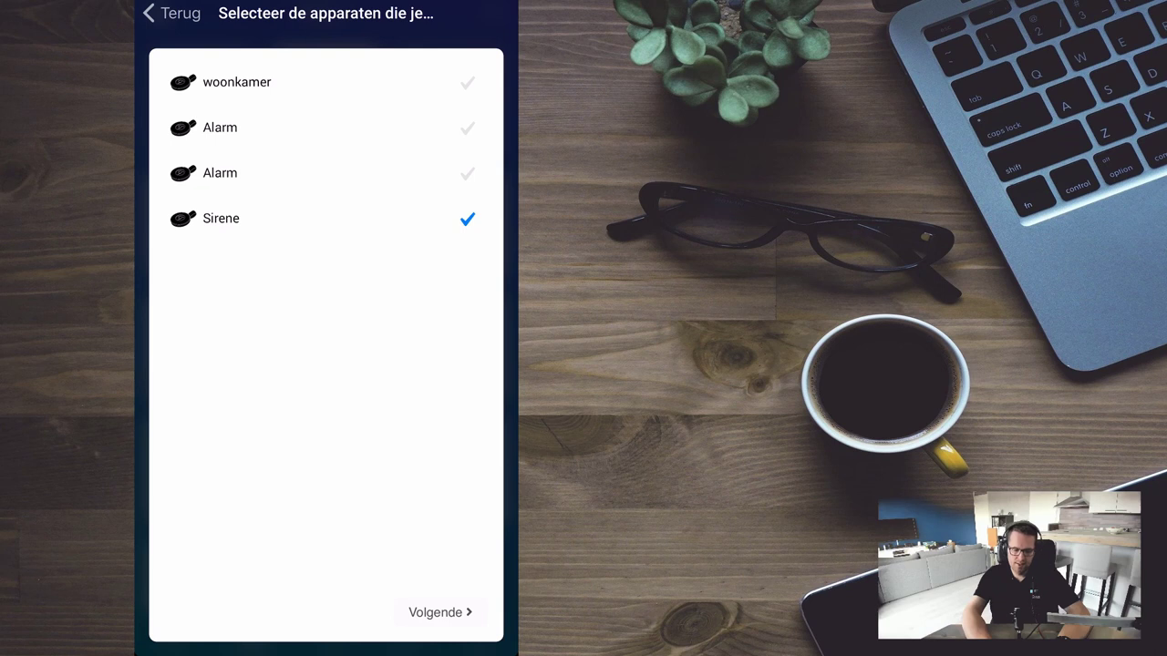
left_click(440, 612)
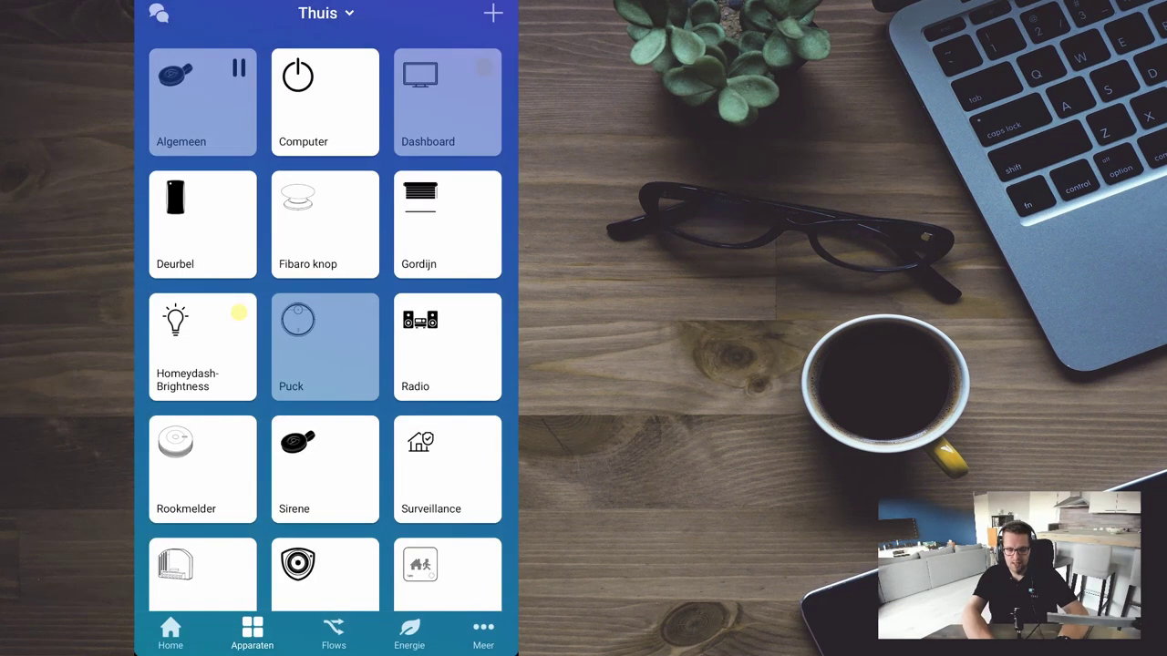
scroll(324, 328, "down", 2)
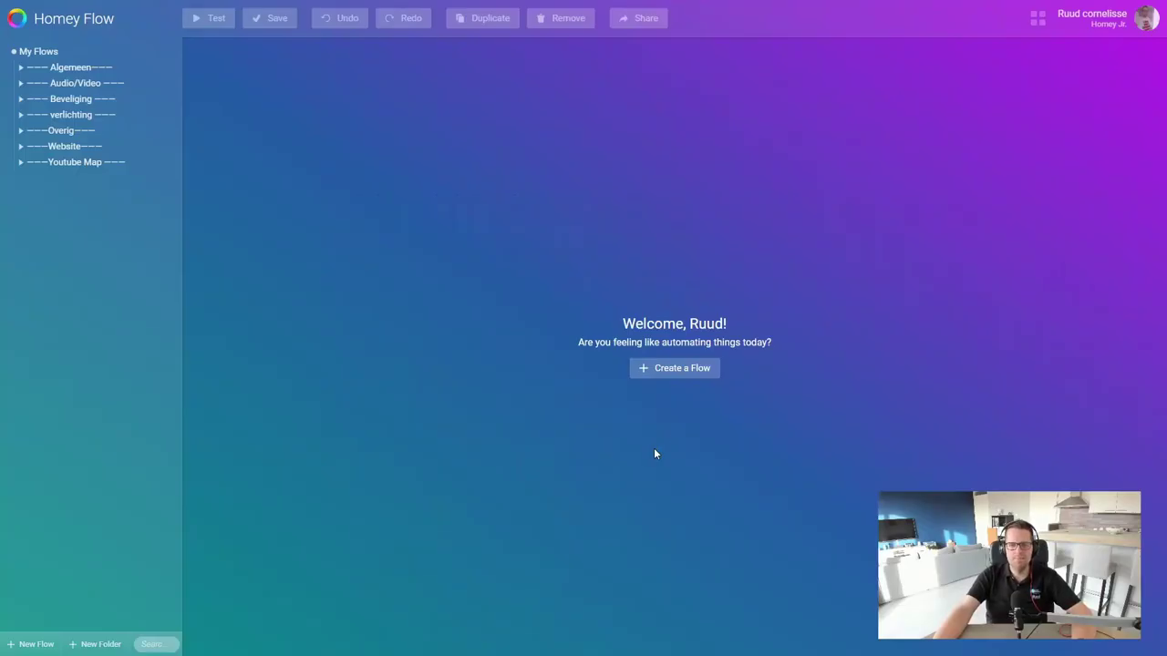
Create a new flow and name it Sirene Inbraak
left_click(664, 373)
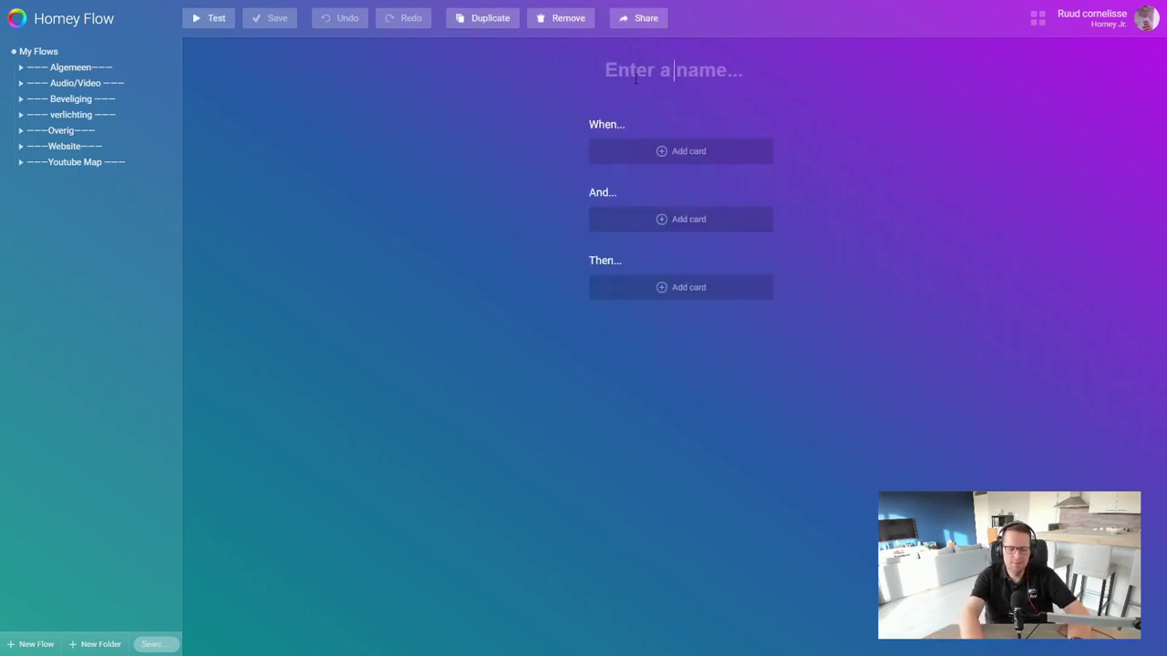
type("Sirene")
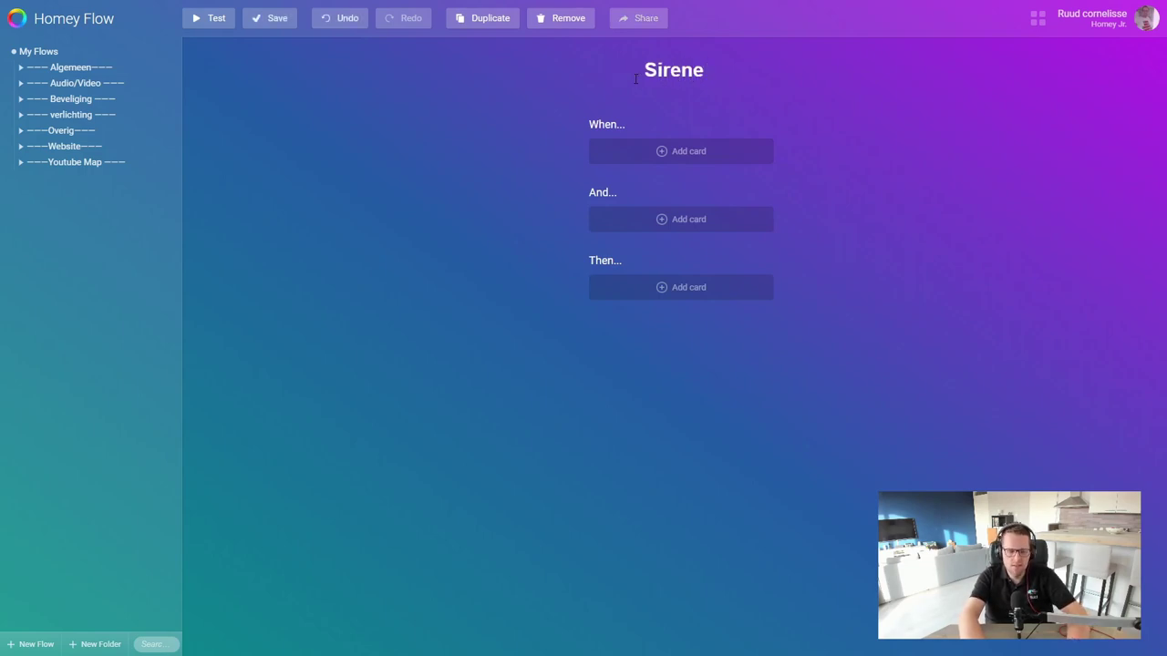
type(" Inbraak")
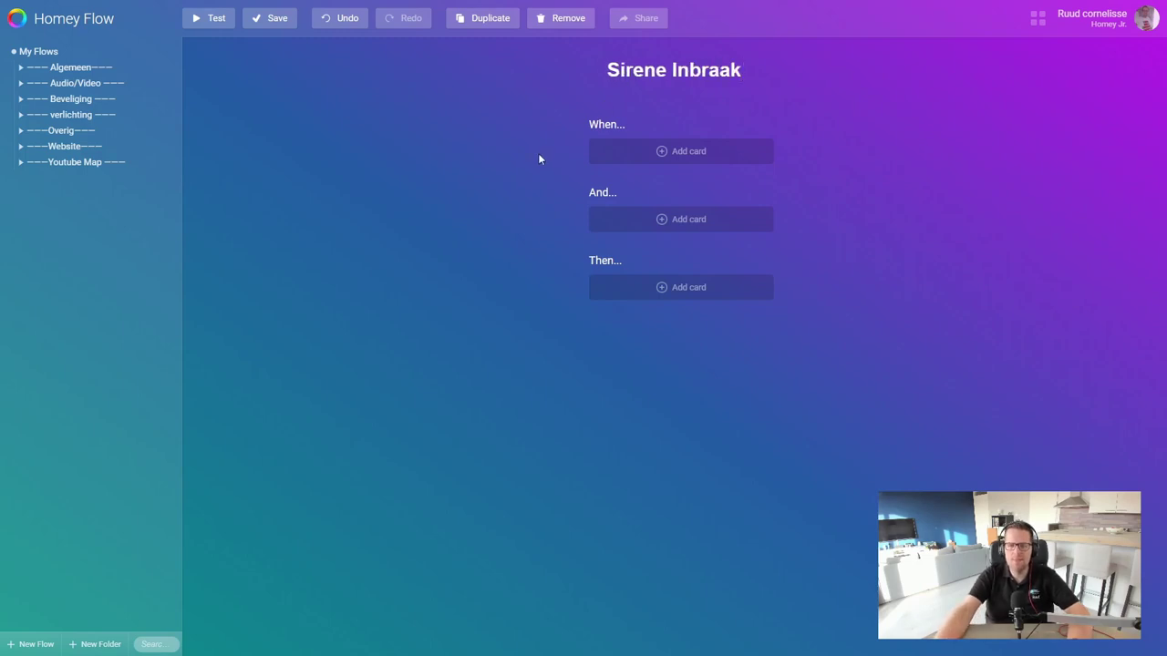
Add the Heimdall card "Het alarm is geactiveerd" as the flow's When trigger
left_click(694, 161)
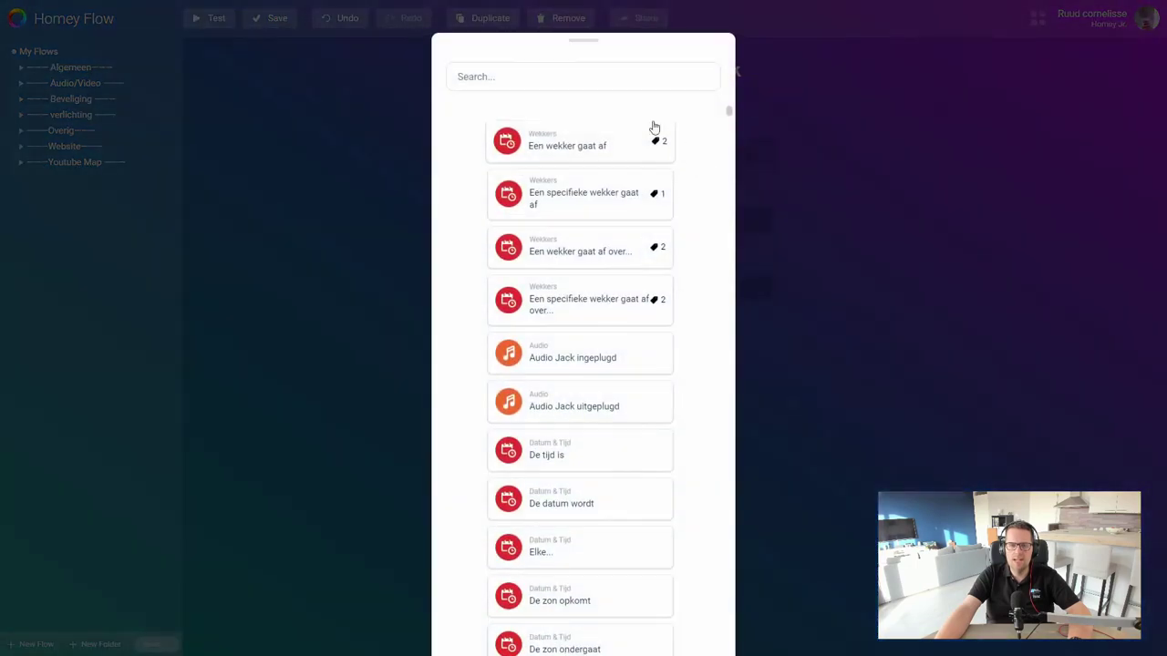
type("he")
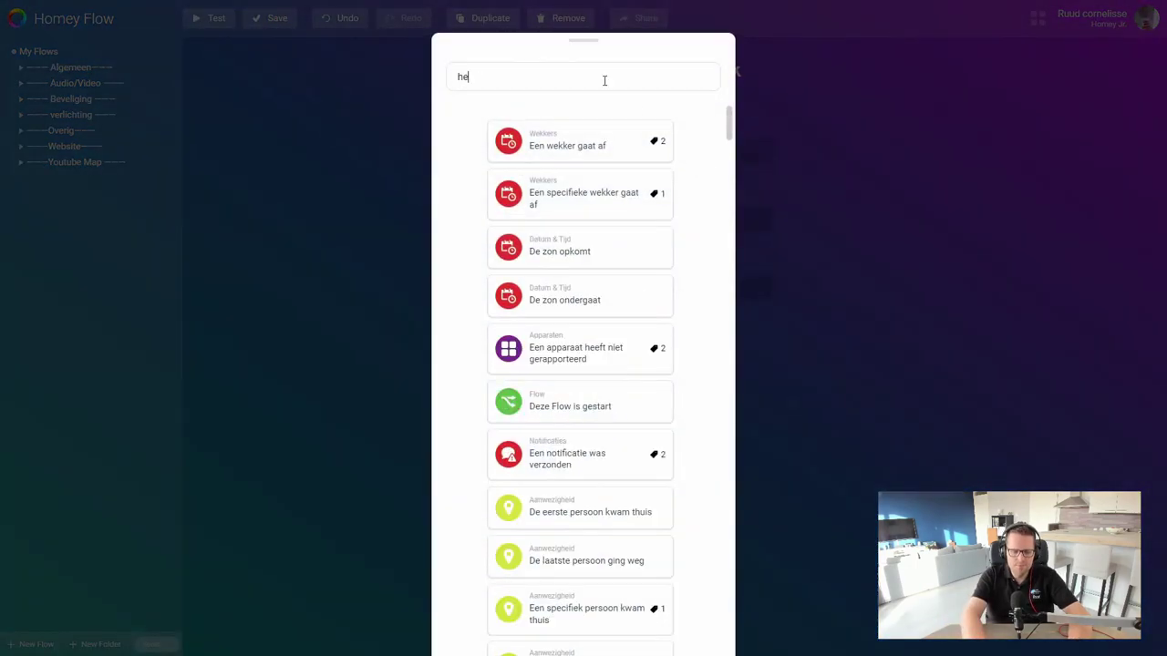
type("im")
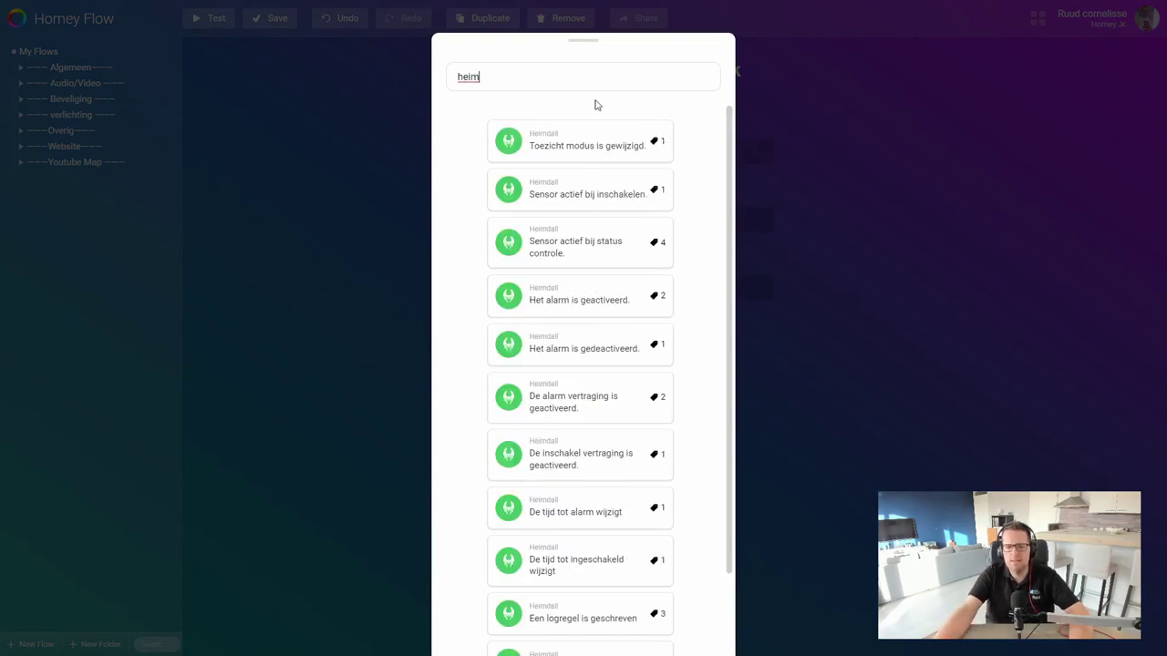
left_click(580, 301)
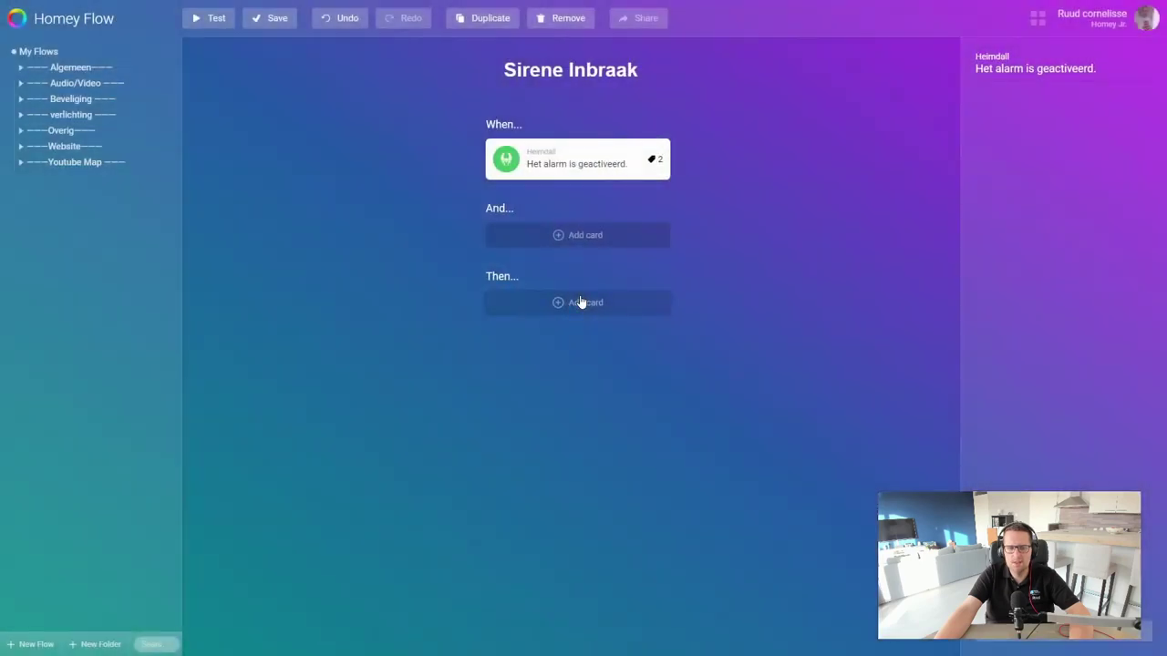
Add the Heimdall condition "Toezicht mode is" with value Ingeschakeld to the And section and invert it
left_click(553, 237)
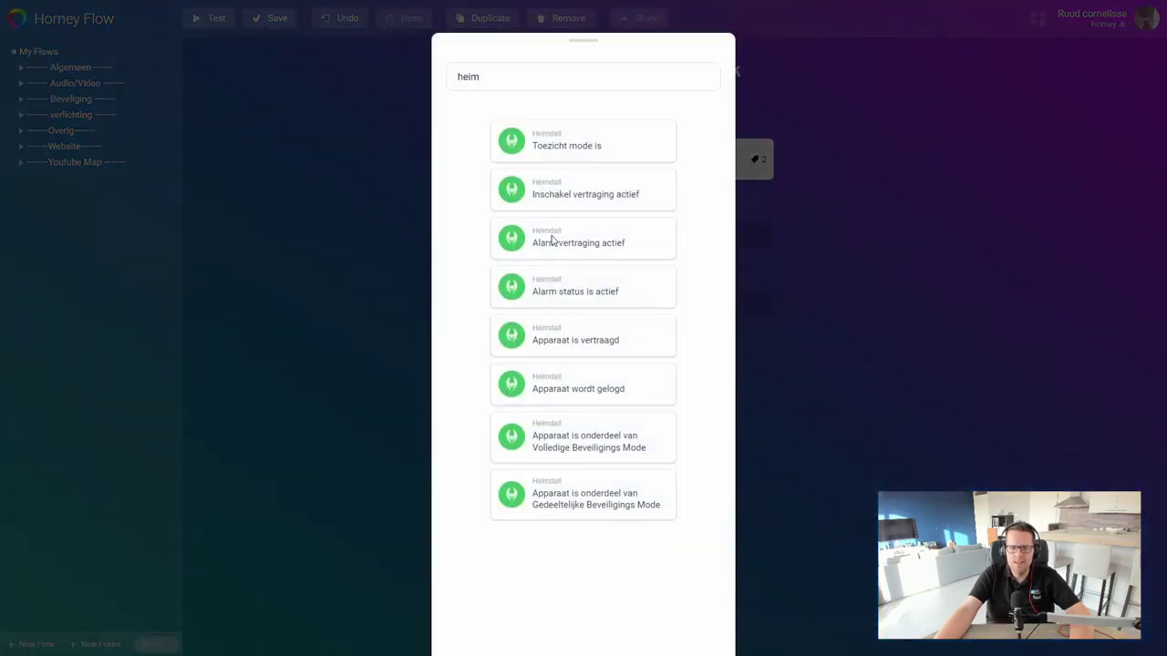
left_click(572, 153)
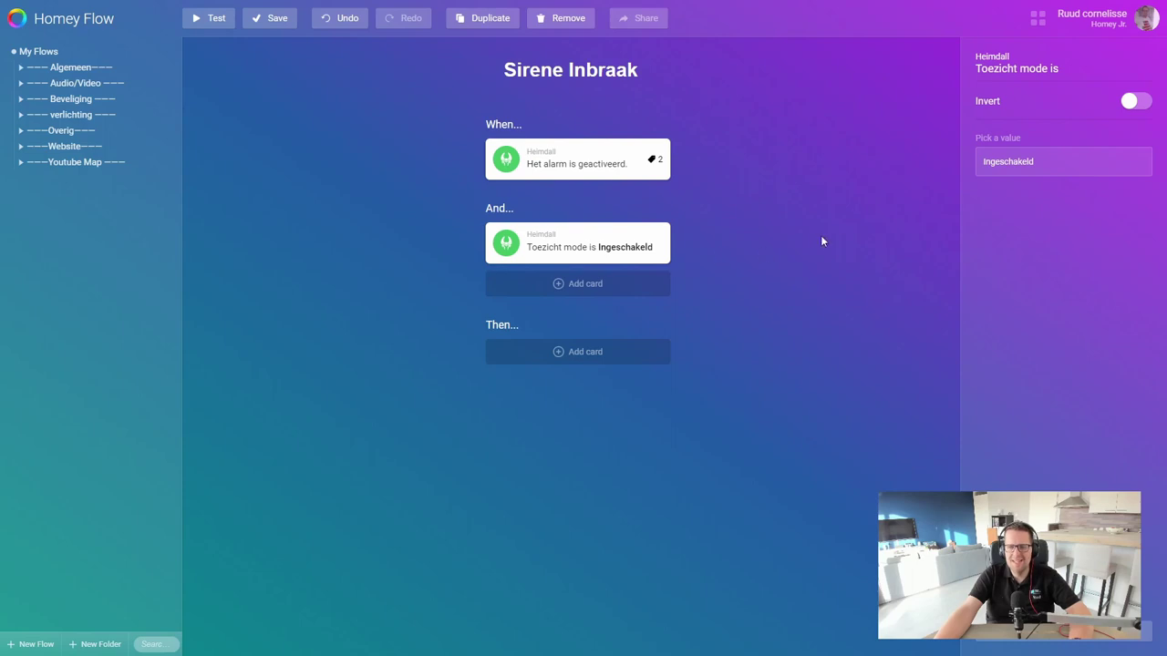
left_click(1135, 106)
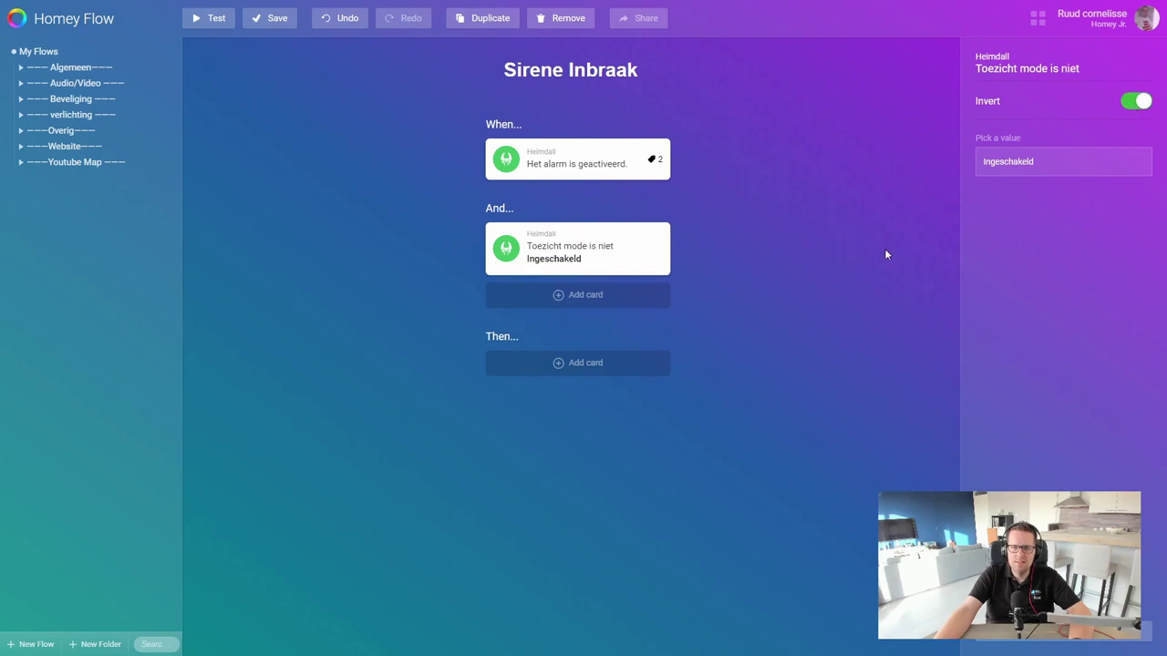
left_click(845, 211)
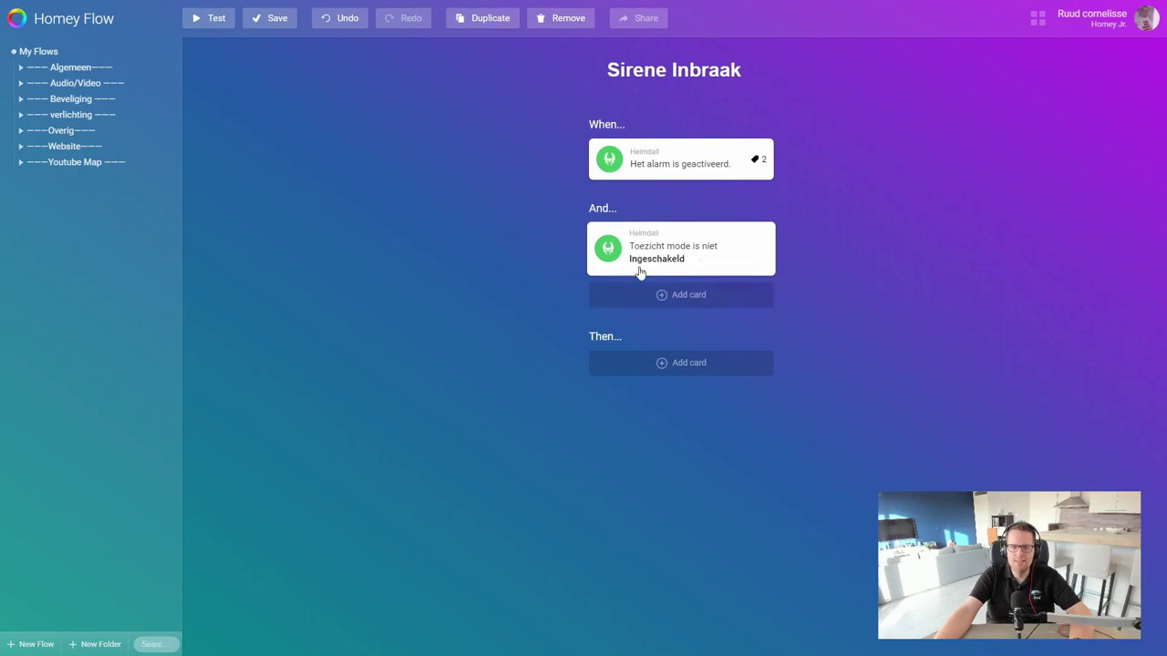
Add a second, inverted Heimdall "Toezicht mode is" condition set to Deels ingeschakeld and place it as an "or" alternative to the first
left_click(639, 305)
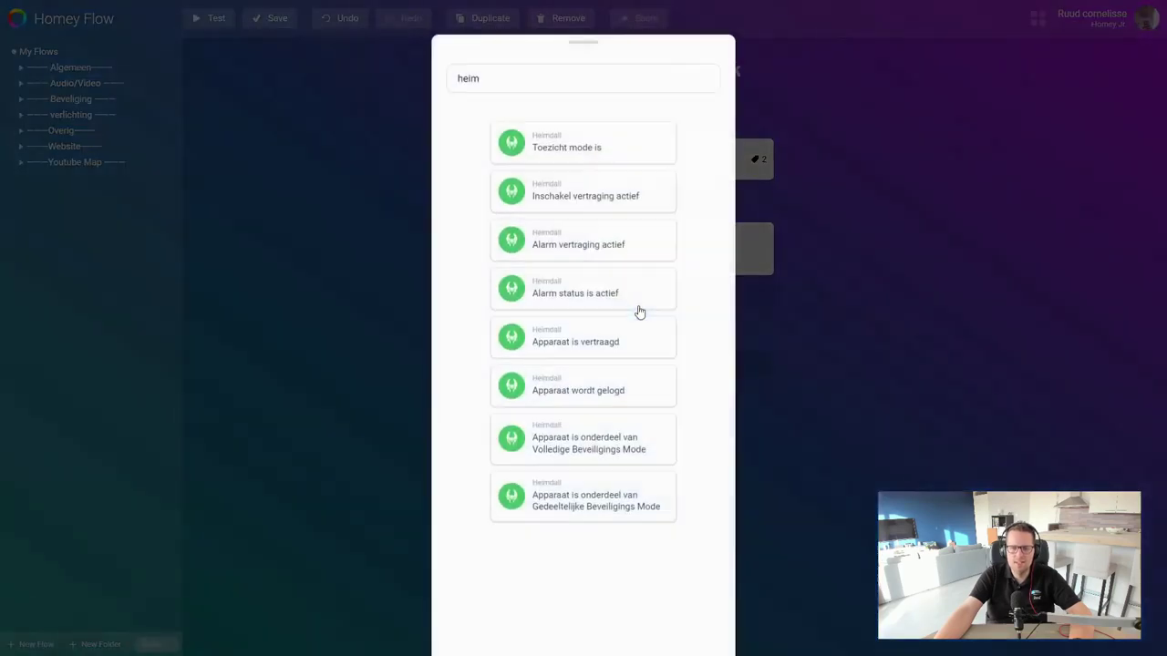
left_click(597, 150)
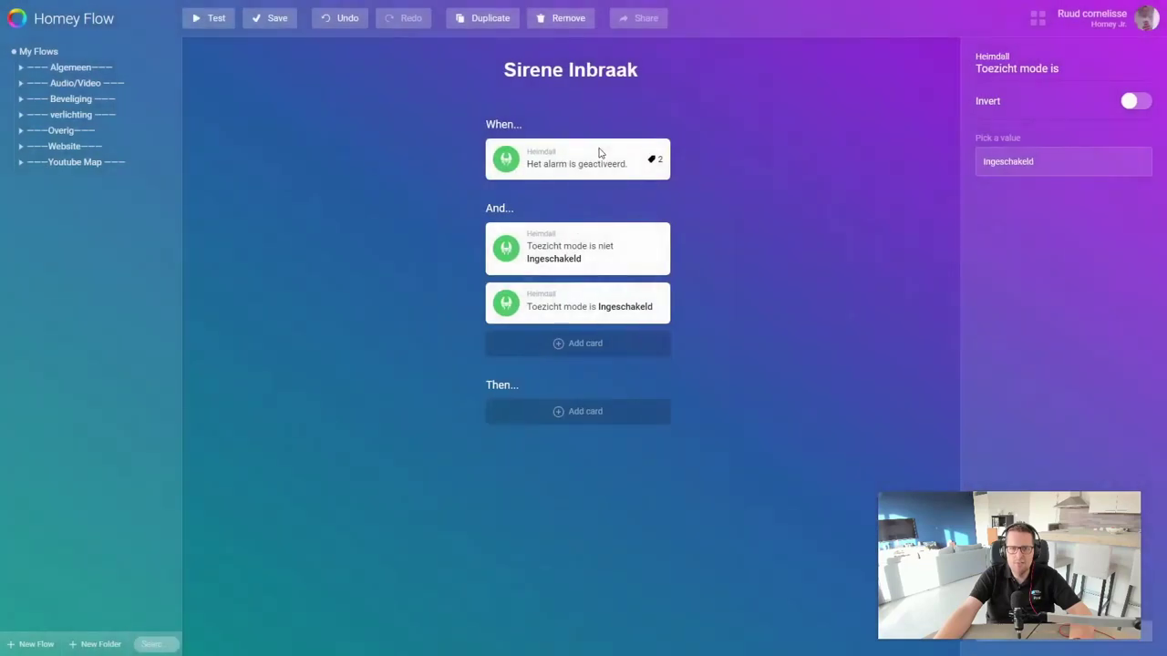
left_click(1136, 101)
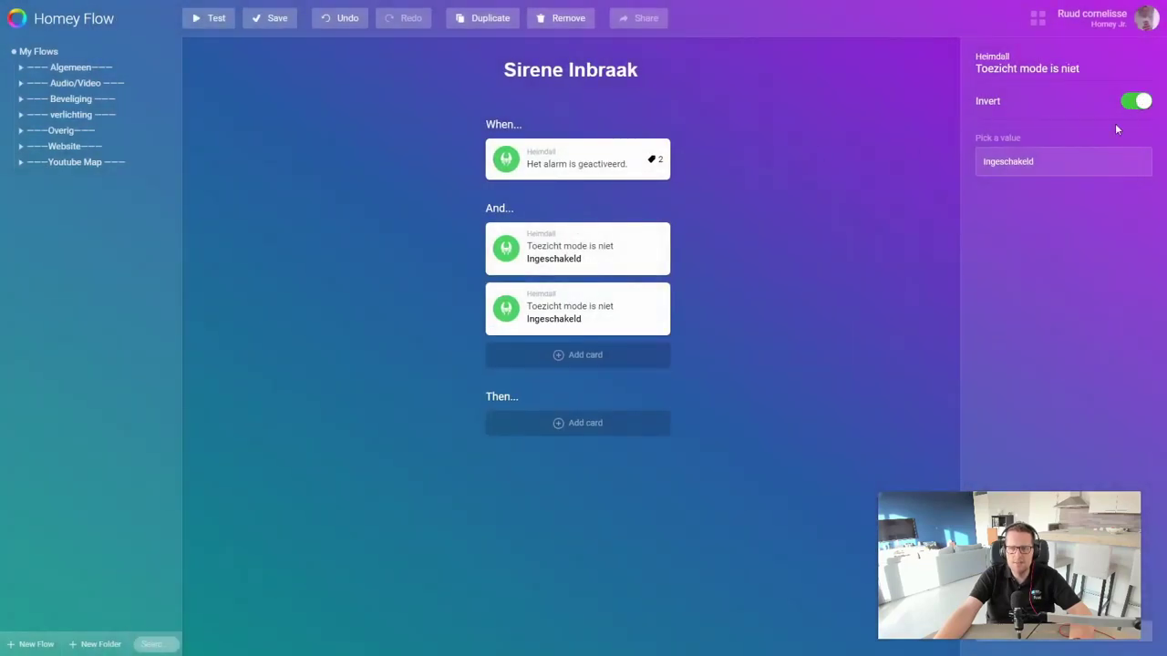
left_click(1058, 168)
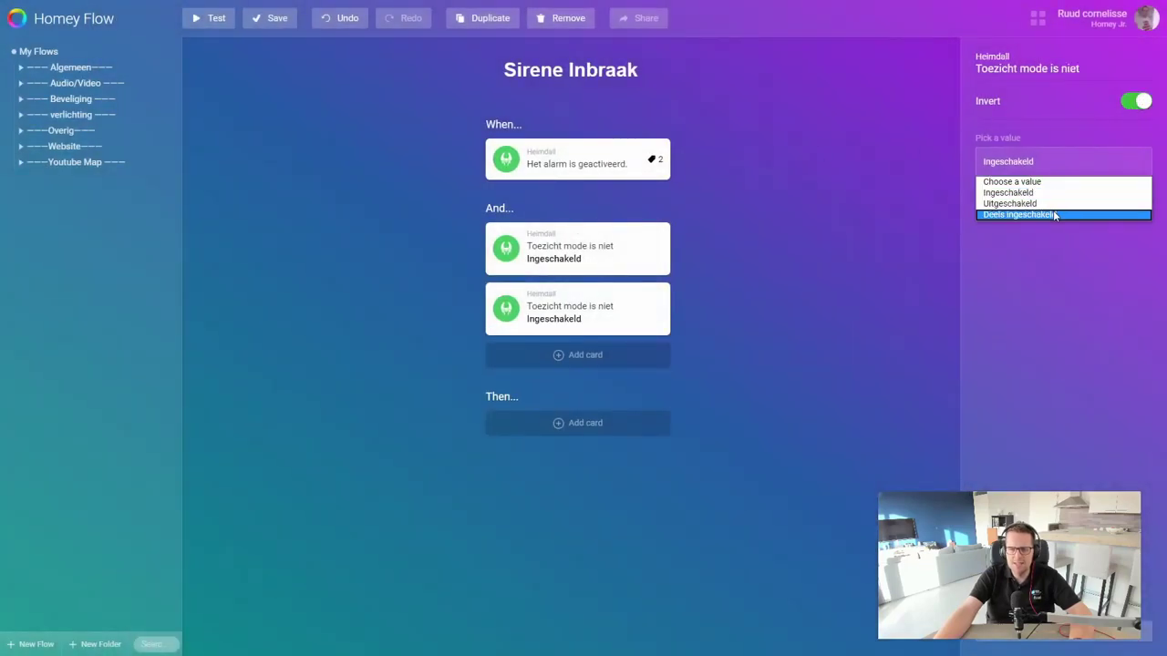
left_click(1054, 215)
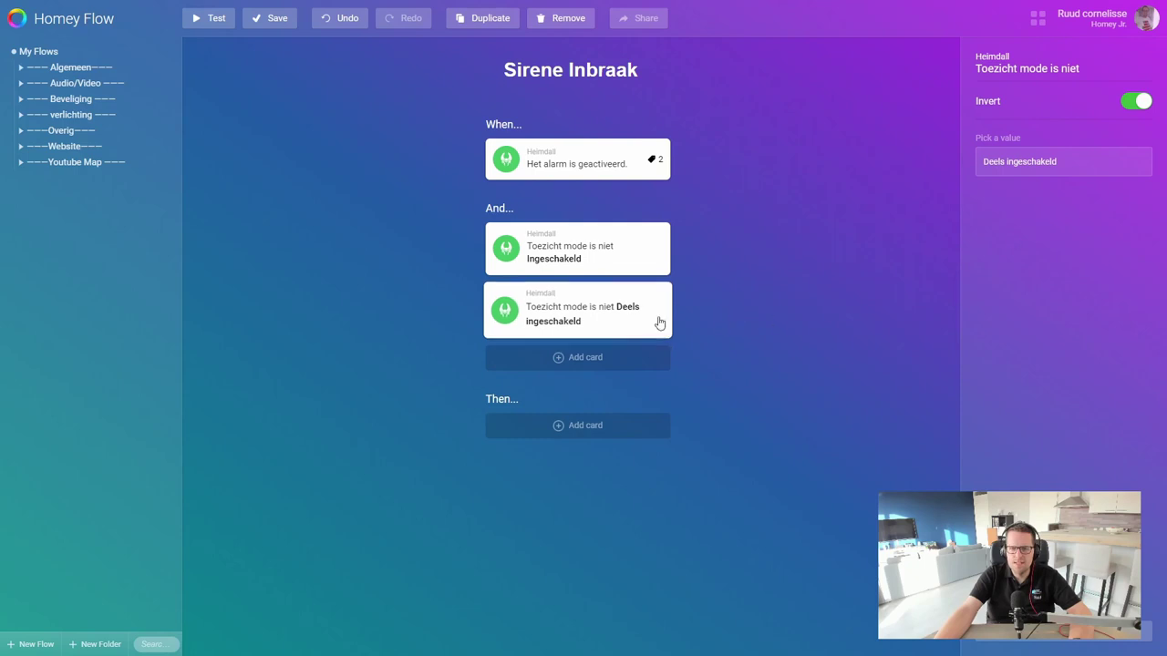
left_click_drag(591, 316, 594, 386)
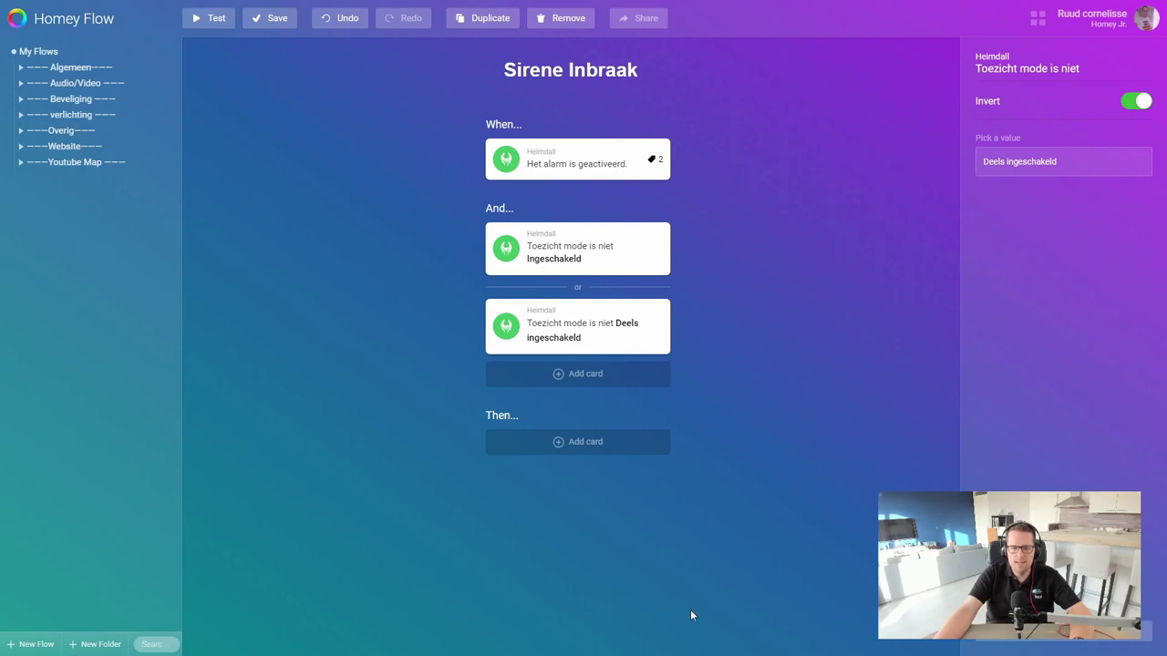
Find the Sirene cards and add the Chromecast action "Cast een geluids URL" to the Then section
left_click(571, 451)
left_click(483, 86)
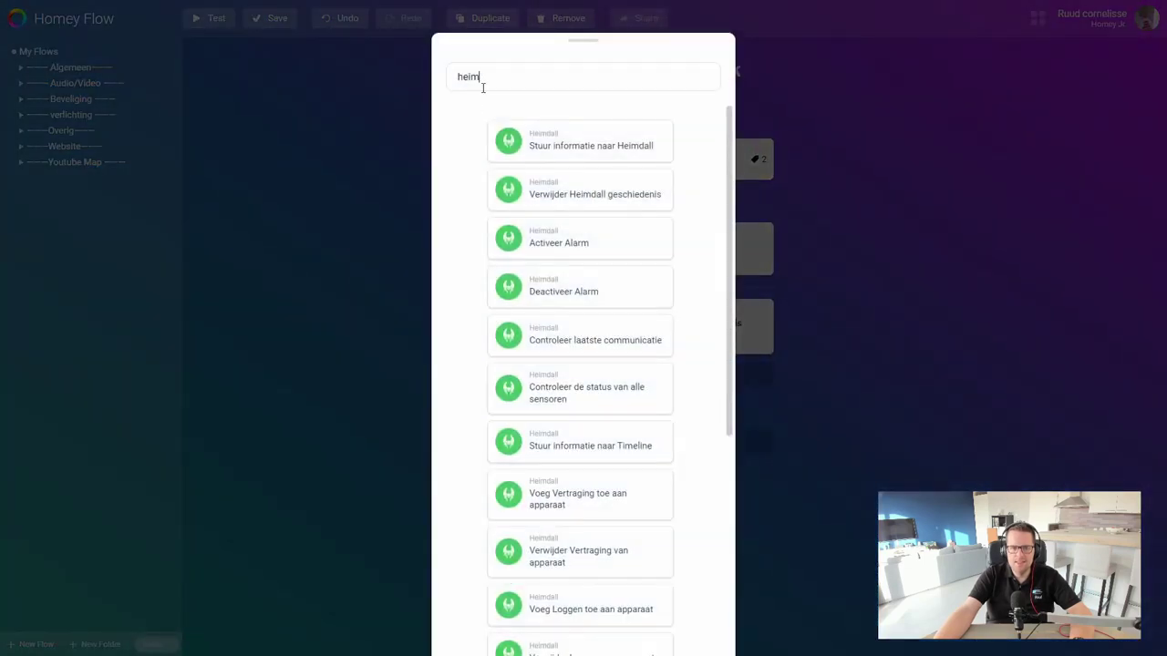
key("BackSpace")
key("BackSpace")
key("BackSpace")
key("BackSpace")
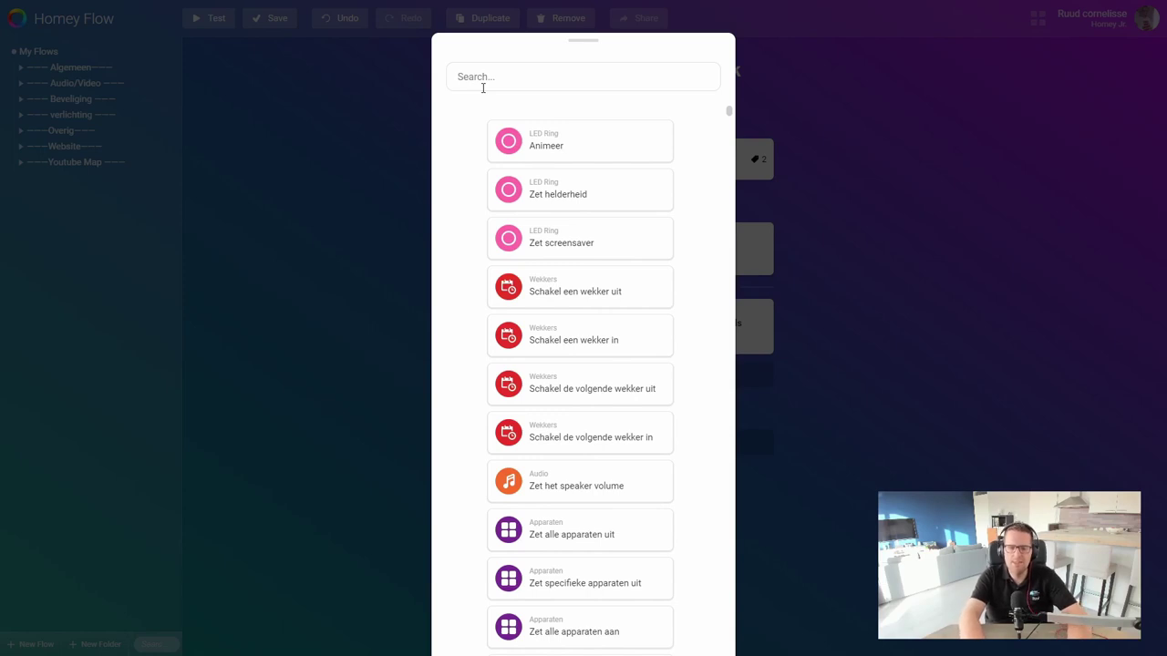
type("siren")
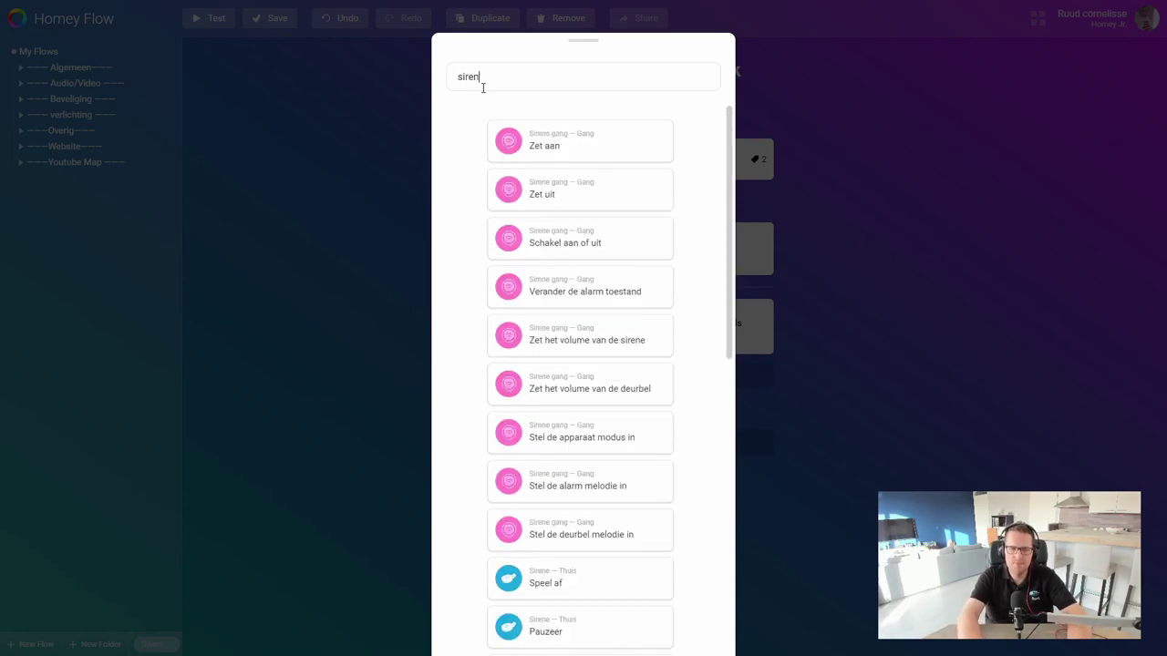
scroll(586, 406, "down", 4)
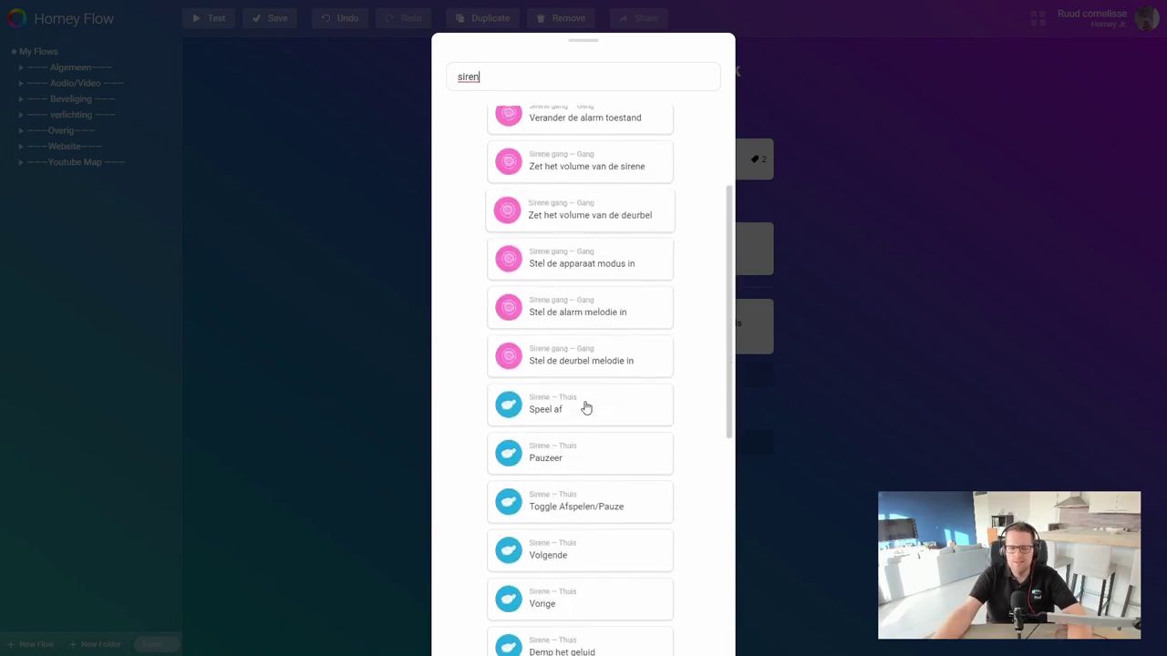
scroll(586, 407, "down", 2)
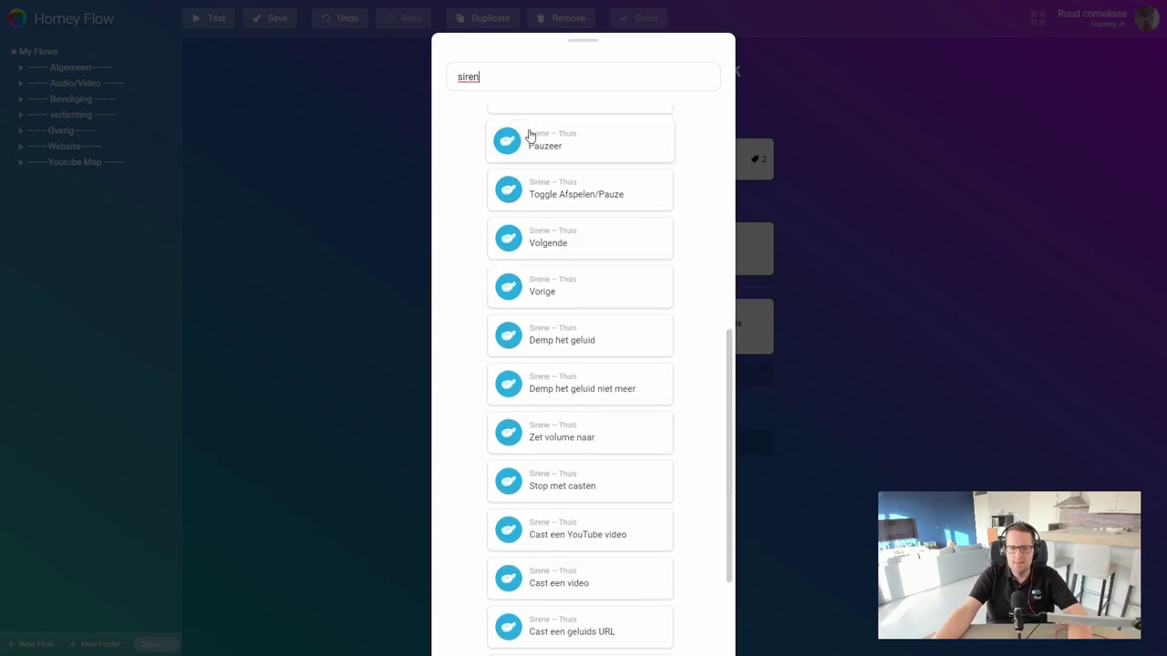
scroll(599, 401, "down", 1)
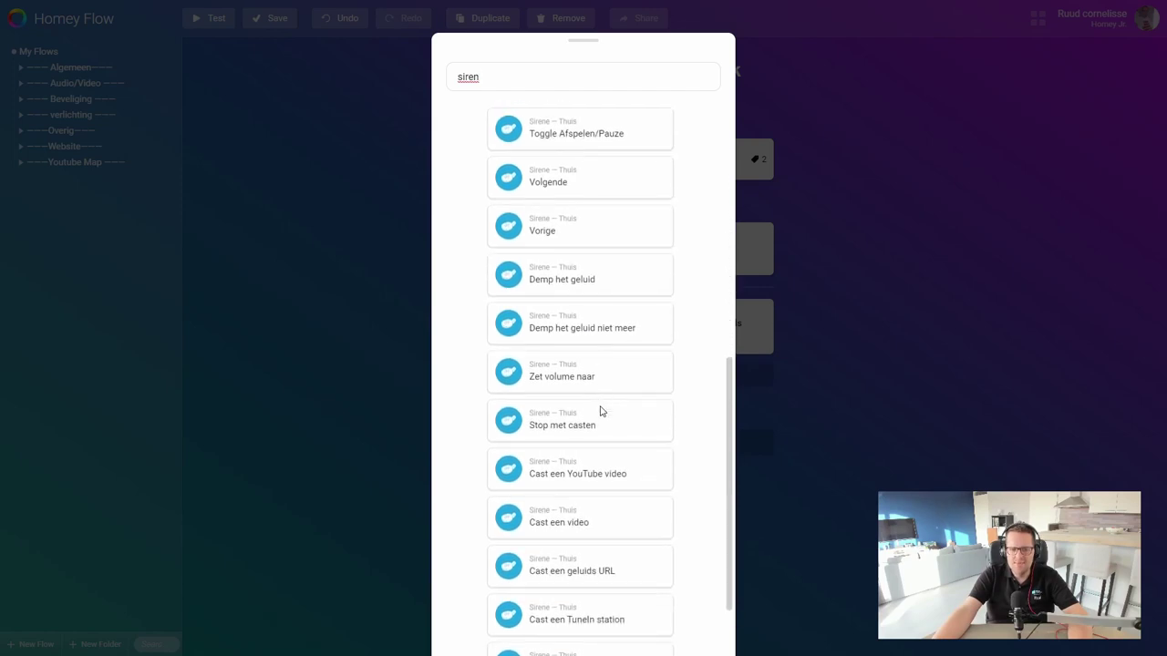
scroll(661, 505, "down", 2)
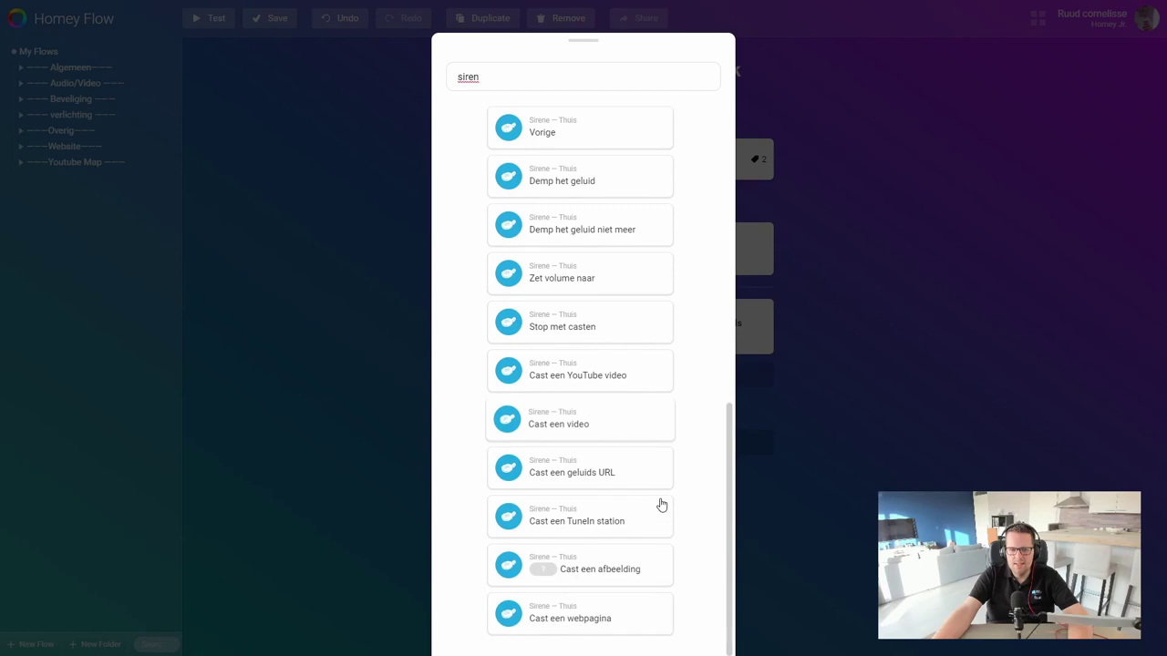
left_click(614, 486)
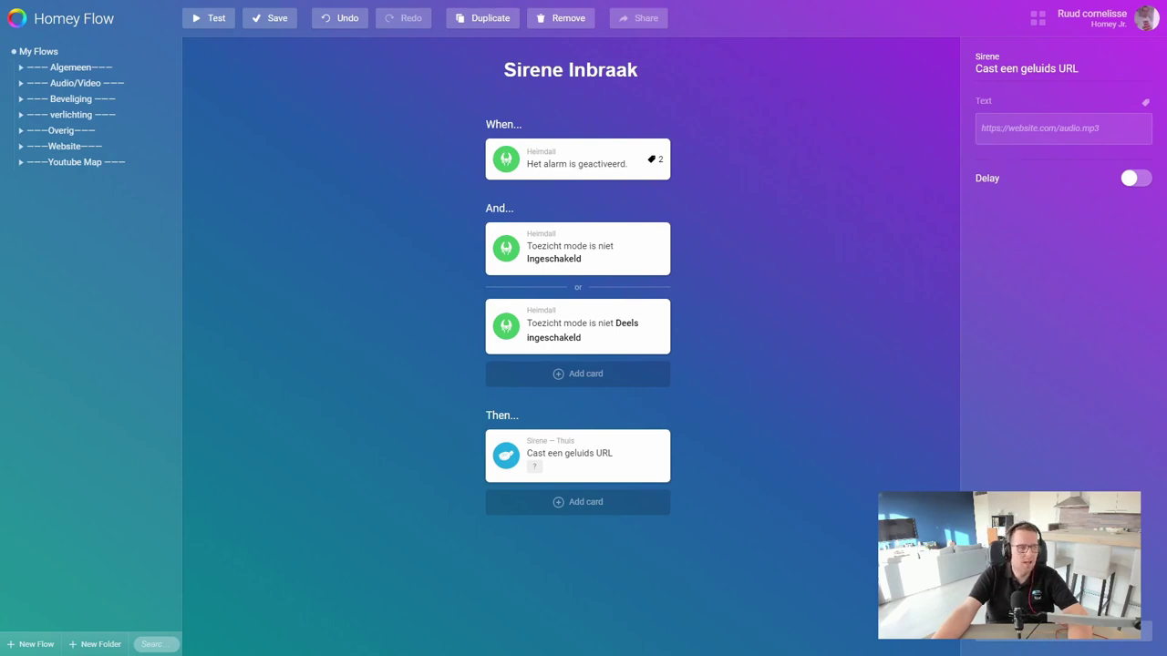
Switch to the browser and open the Alarm sounds page from the website's Mp3 Bestanden downloads
key("alt+Tab")
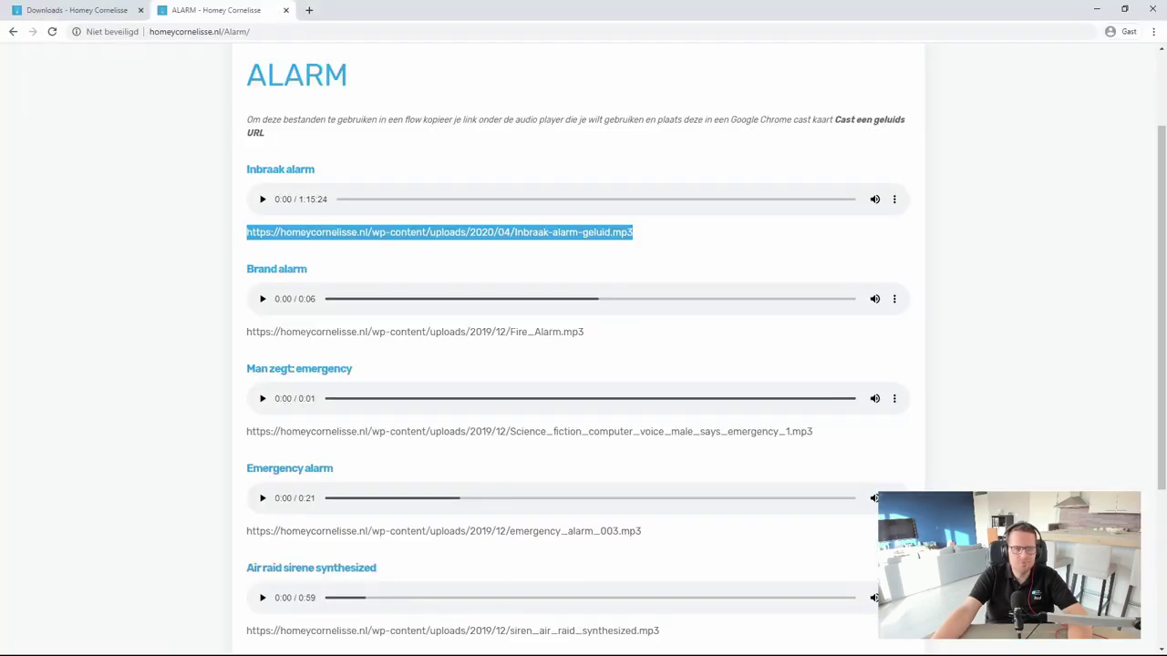
scroll(247, 331, "up", 3)
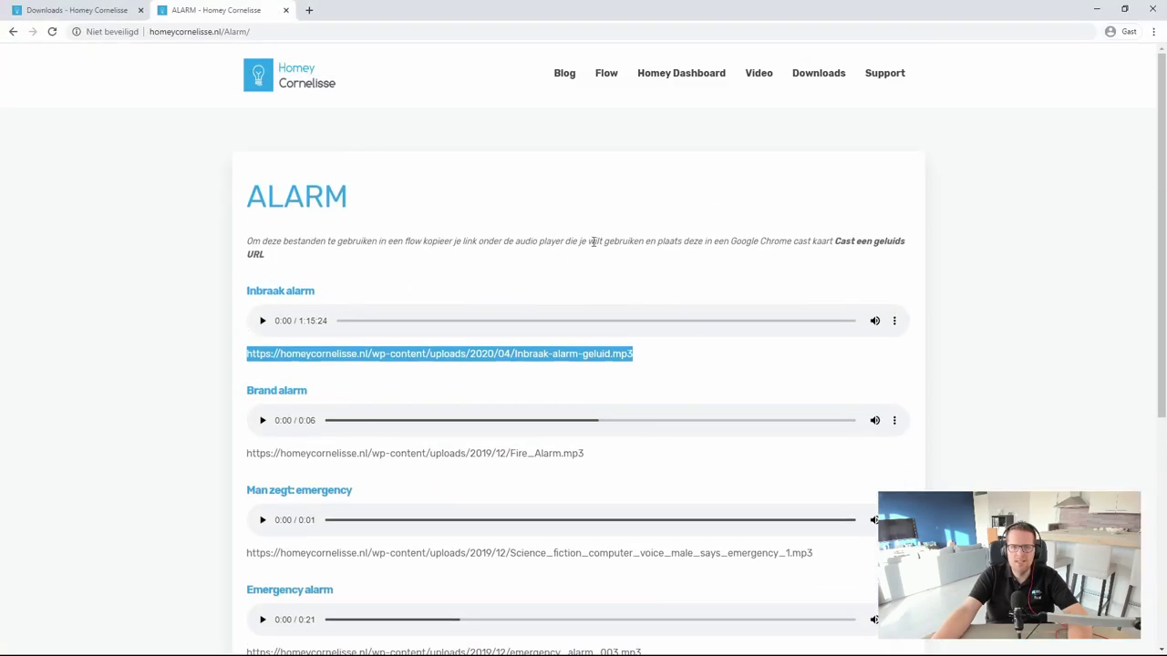
left_click(827, 76)
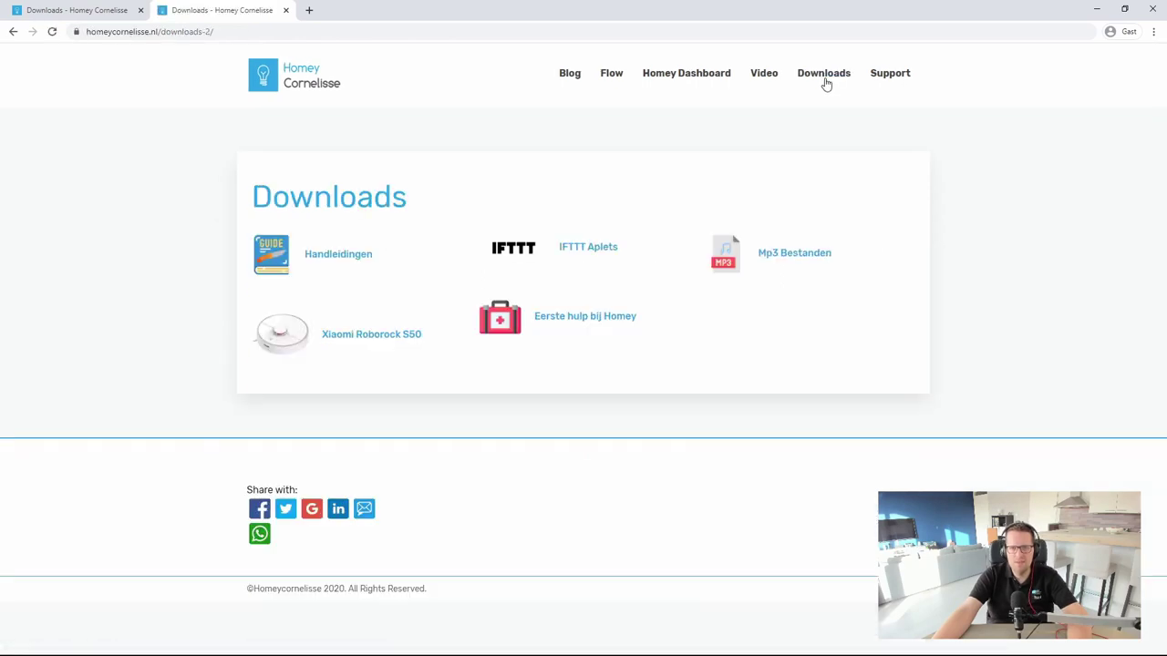
left_click(774, 253)
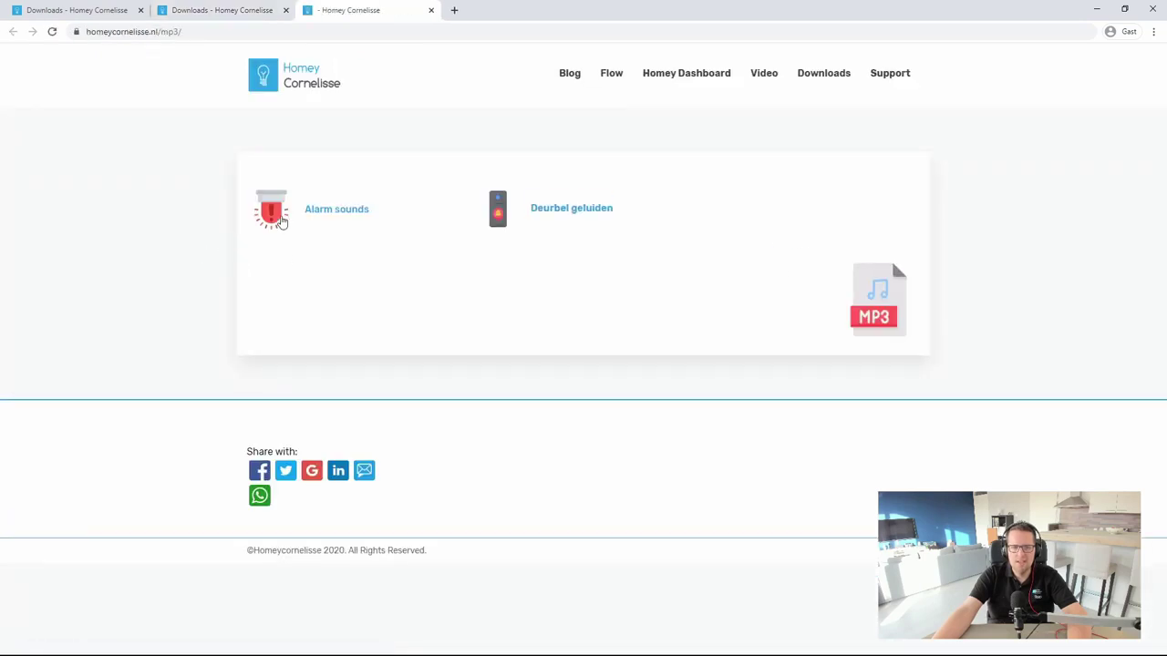
left_click(281, 223)
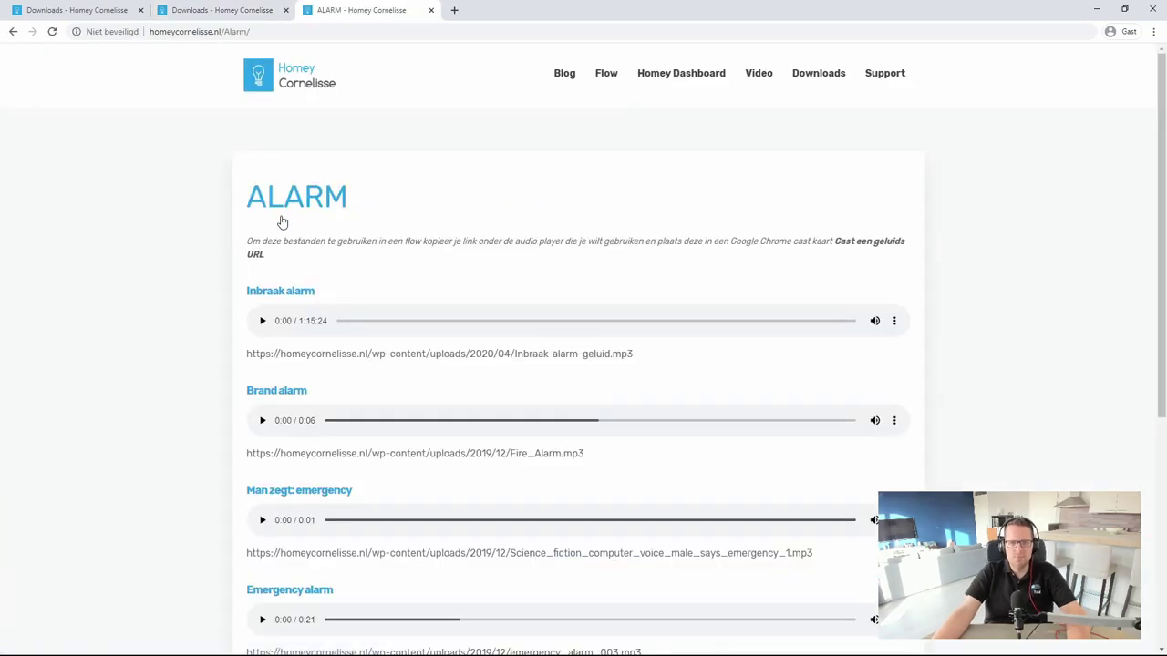
scroll(329, 485, "down", 2)
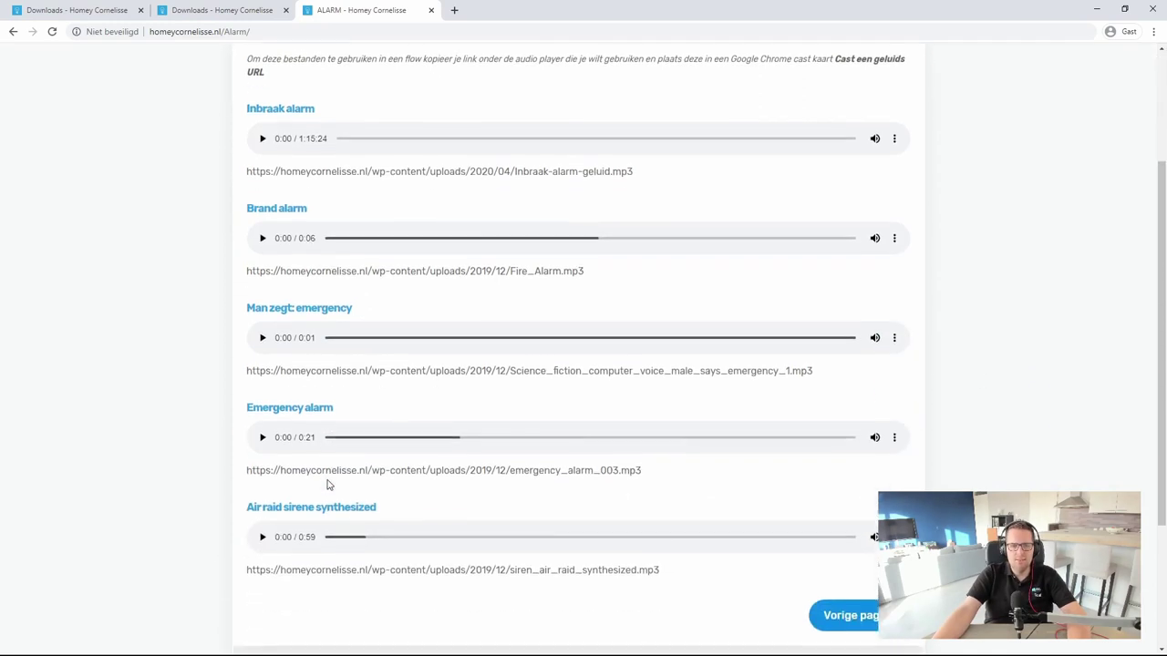
scroll(328, 480, "up", 2)
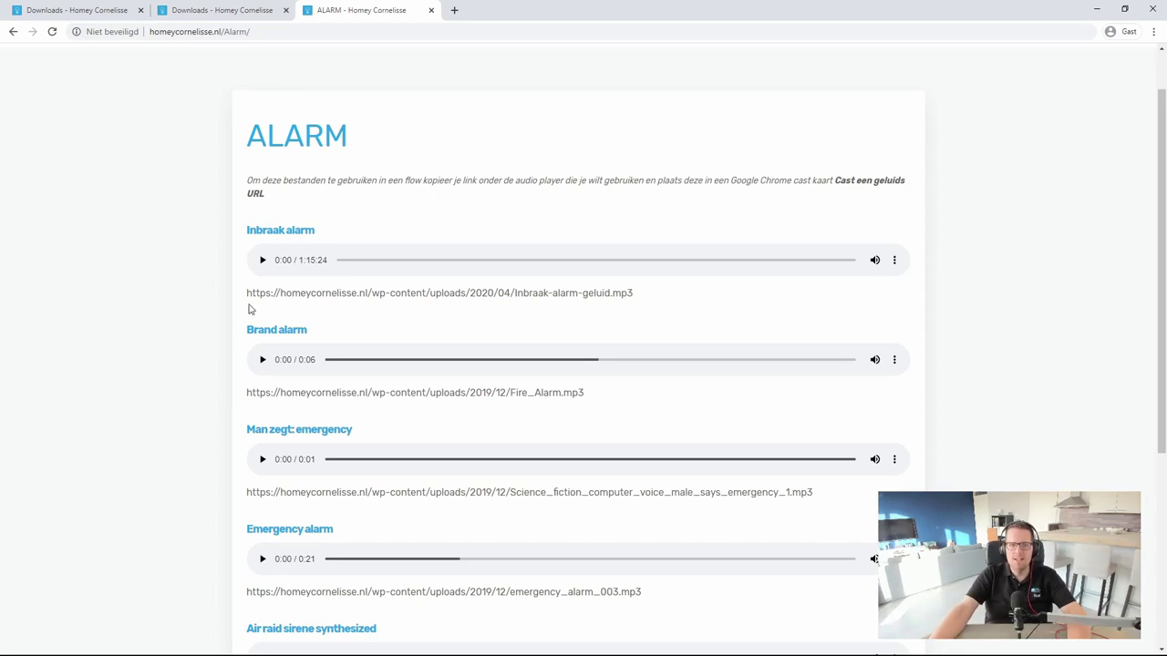
Copy the Inbraak-alarm-geluid.mp3 link and enter it as the sound URL of the Sirene cast card back in Homey Flow
left_click_drag(247, 292, 664, 291)
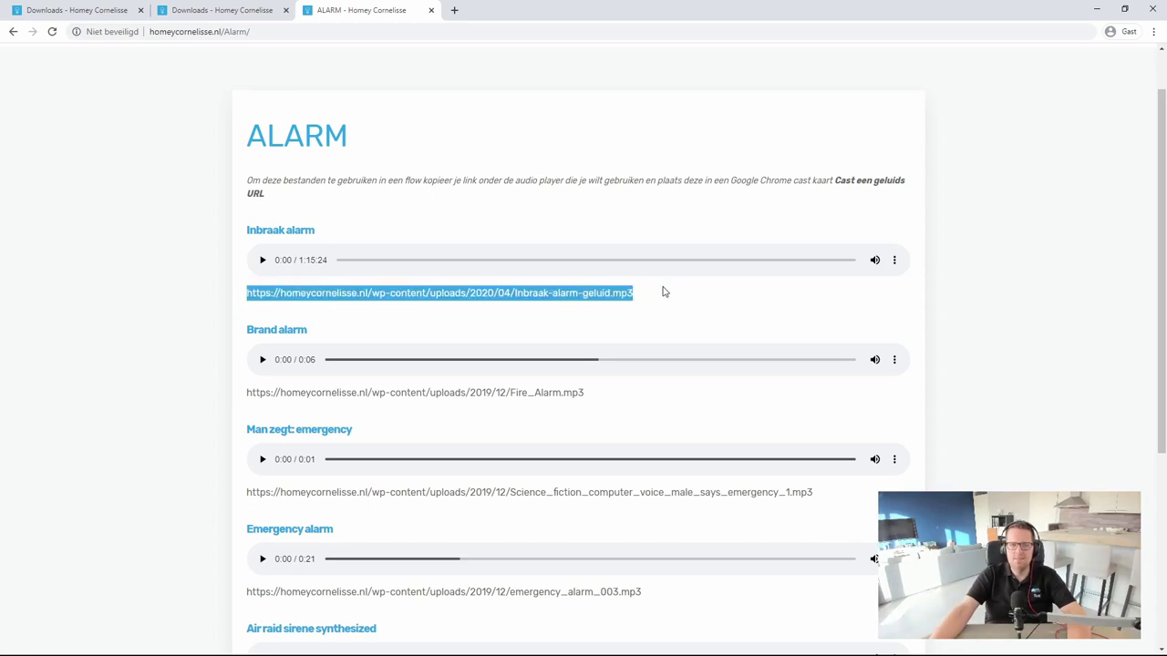
right_click(537, 293)
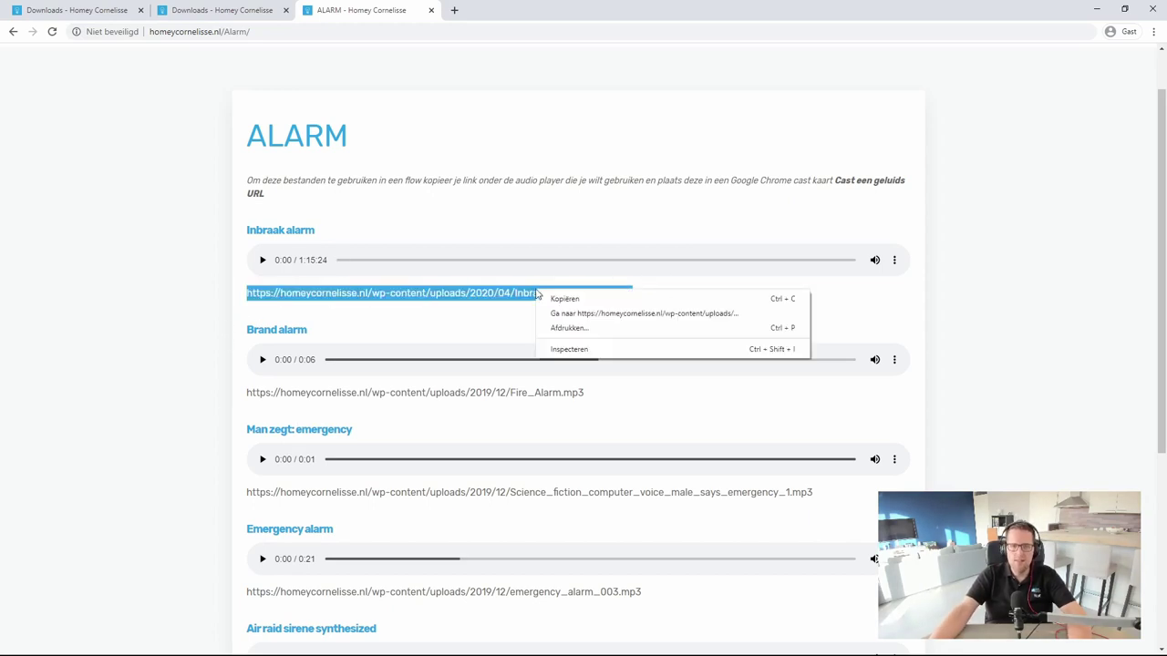
left_click(555, 299)
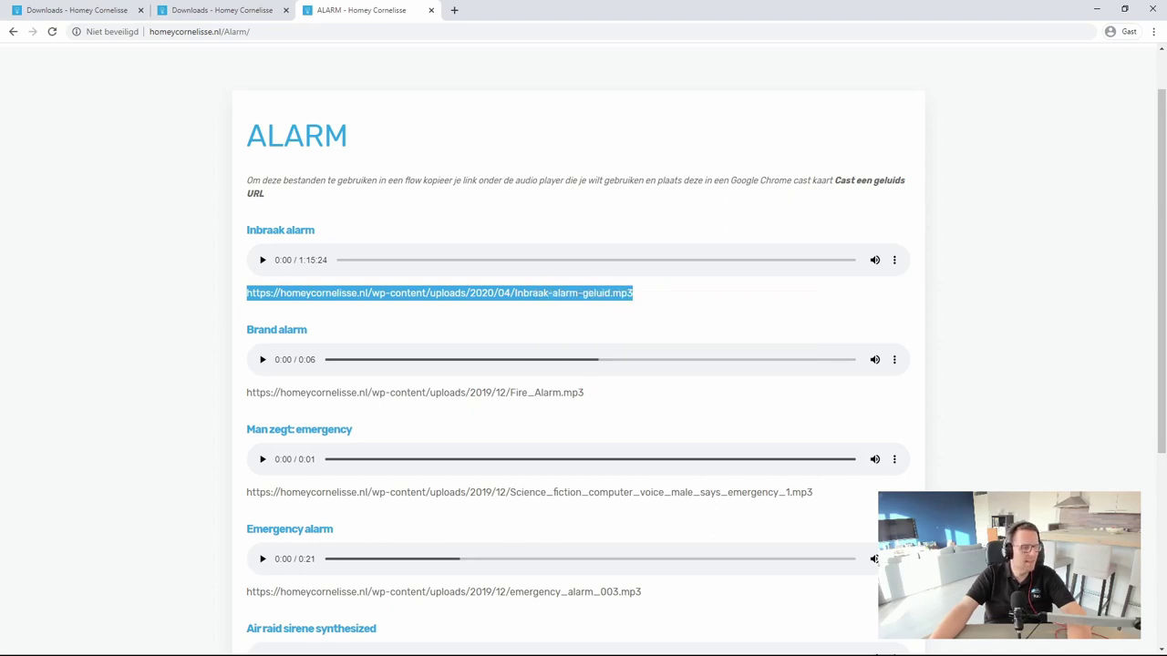
key("alt+Tab")
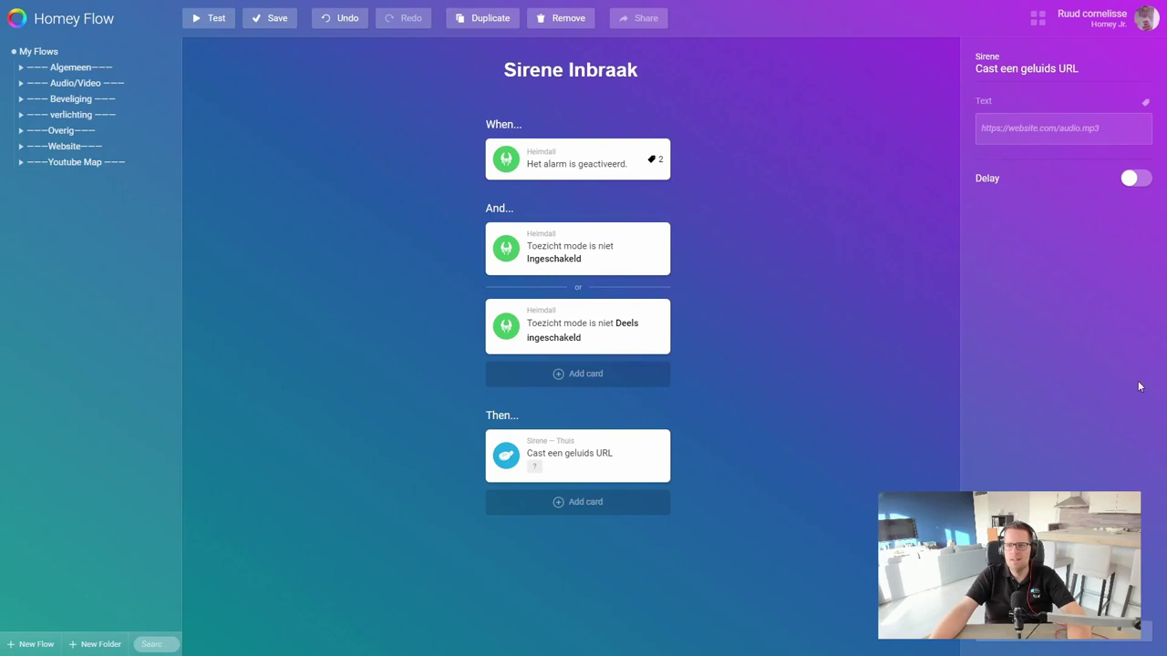
left_click(1062, 136)
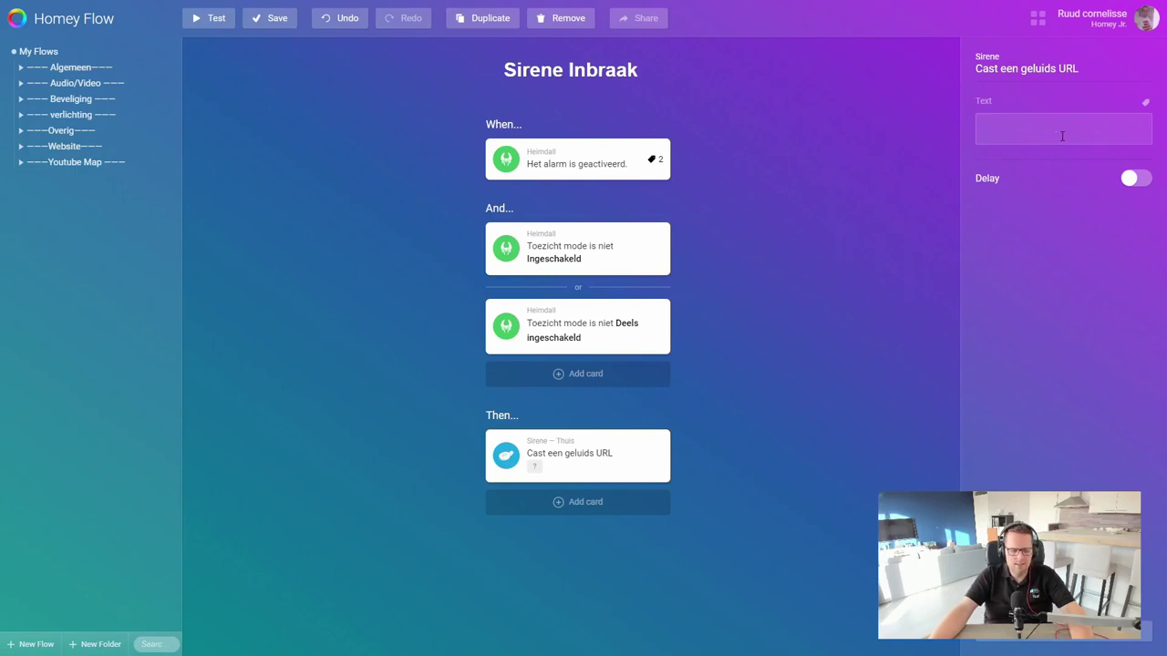
key("ctrl+v")
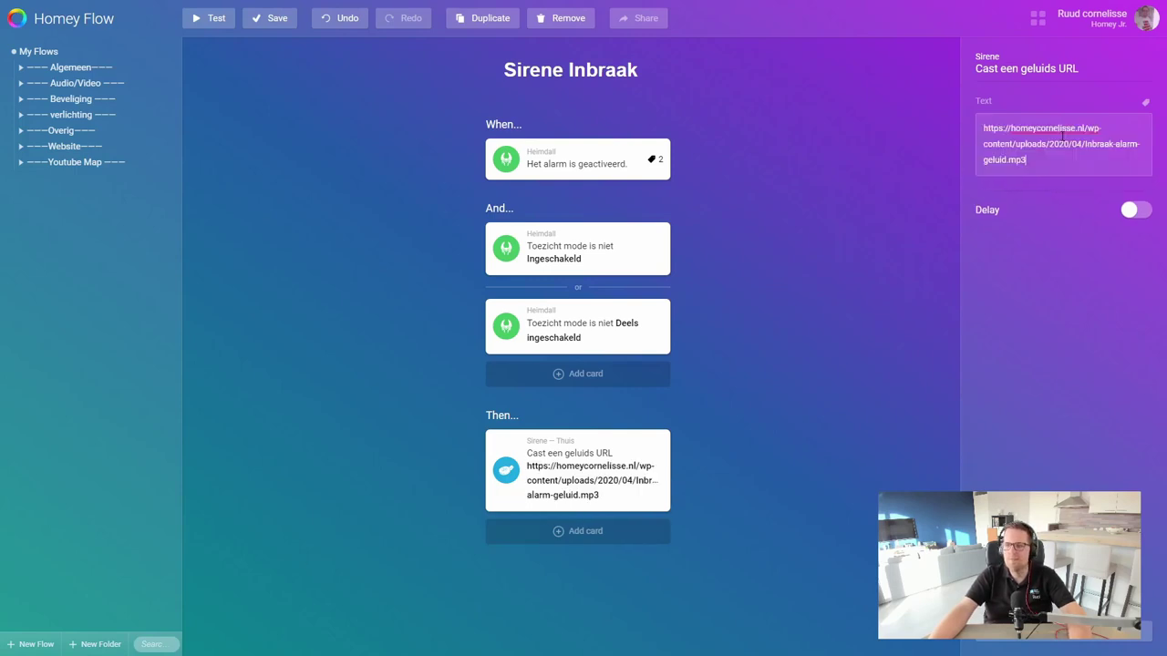
left_click(921, 238)
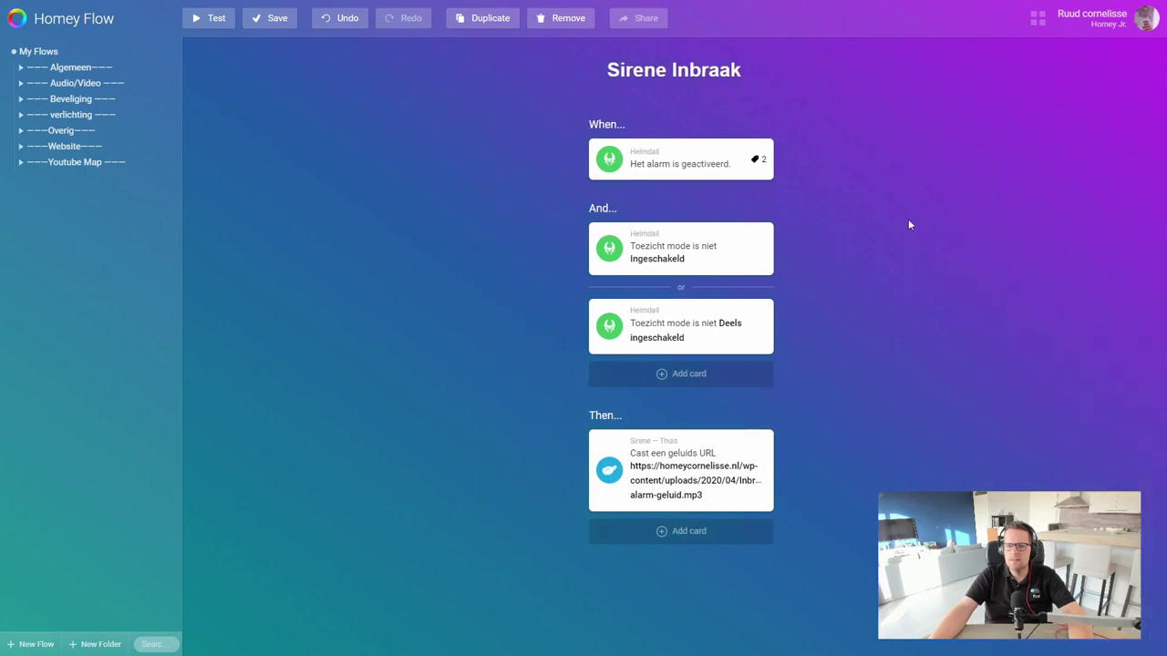
Add the Sirene action "Zet volume naar" at 10% to the Then section and place it before the cast card
left_click(717, 539)
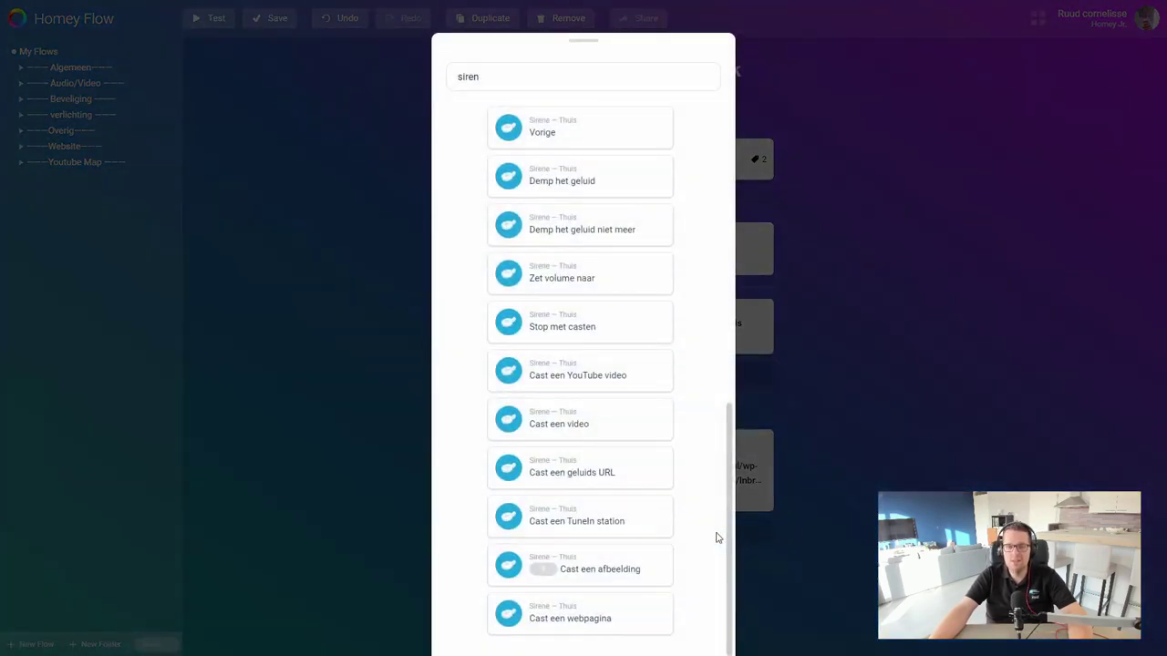
left_click(610, 288)
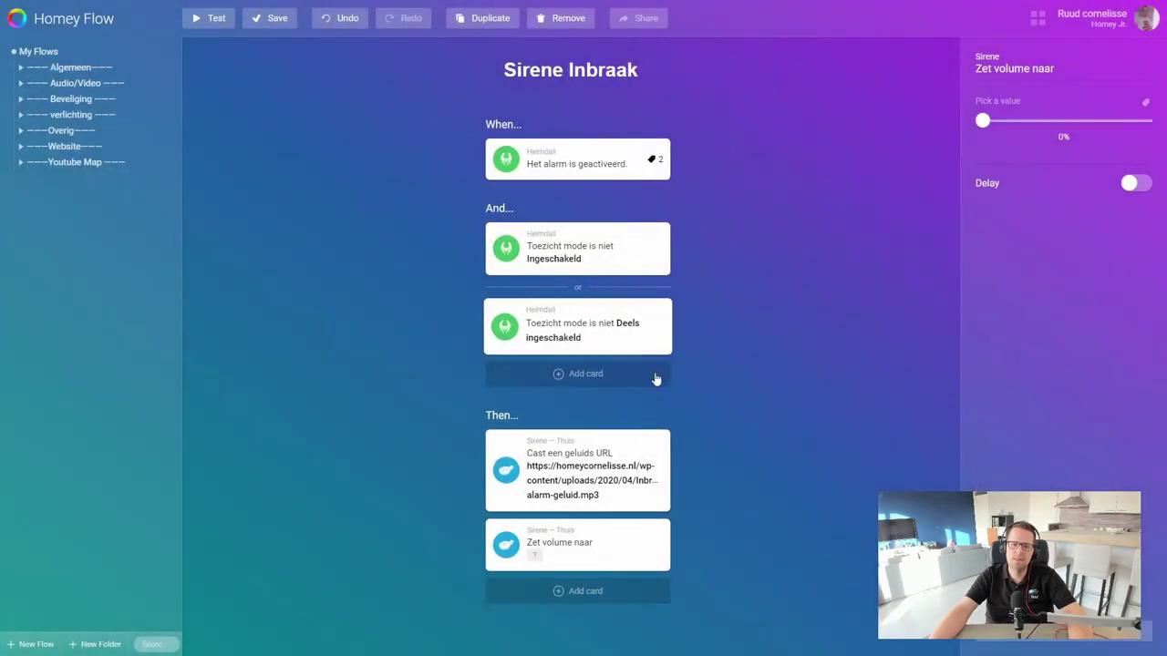
left_click_drag(982, 121, 999, 129)
left_click(870, 248)
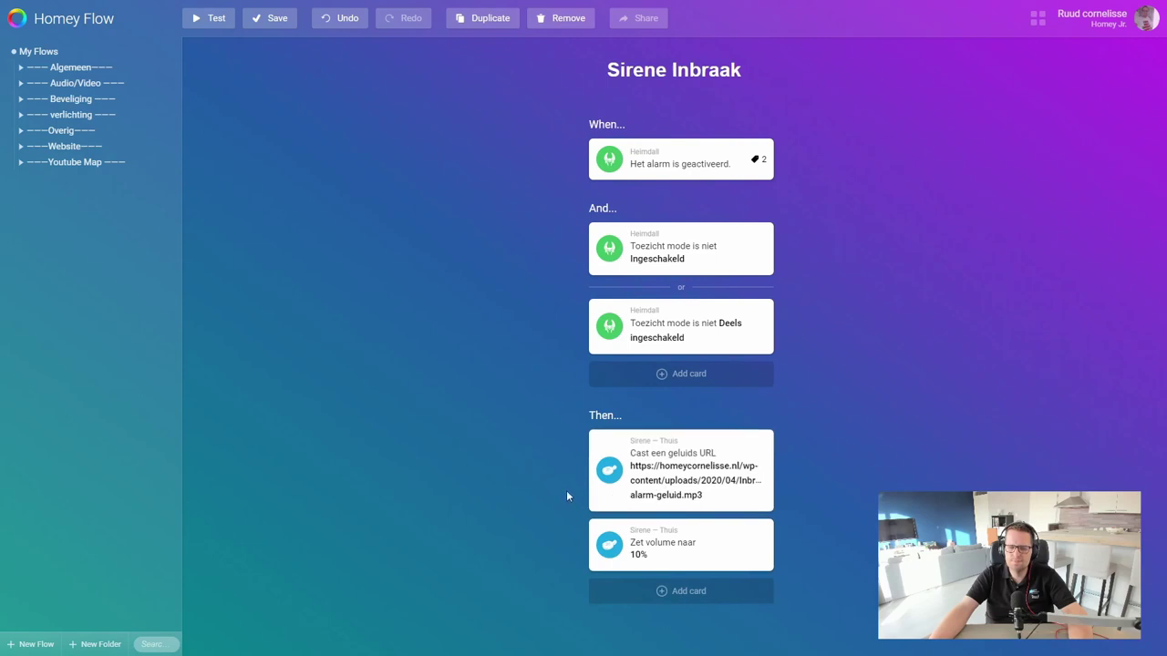
left_click_drag(612, 558, 661, 477)
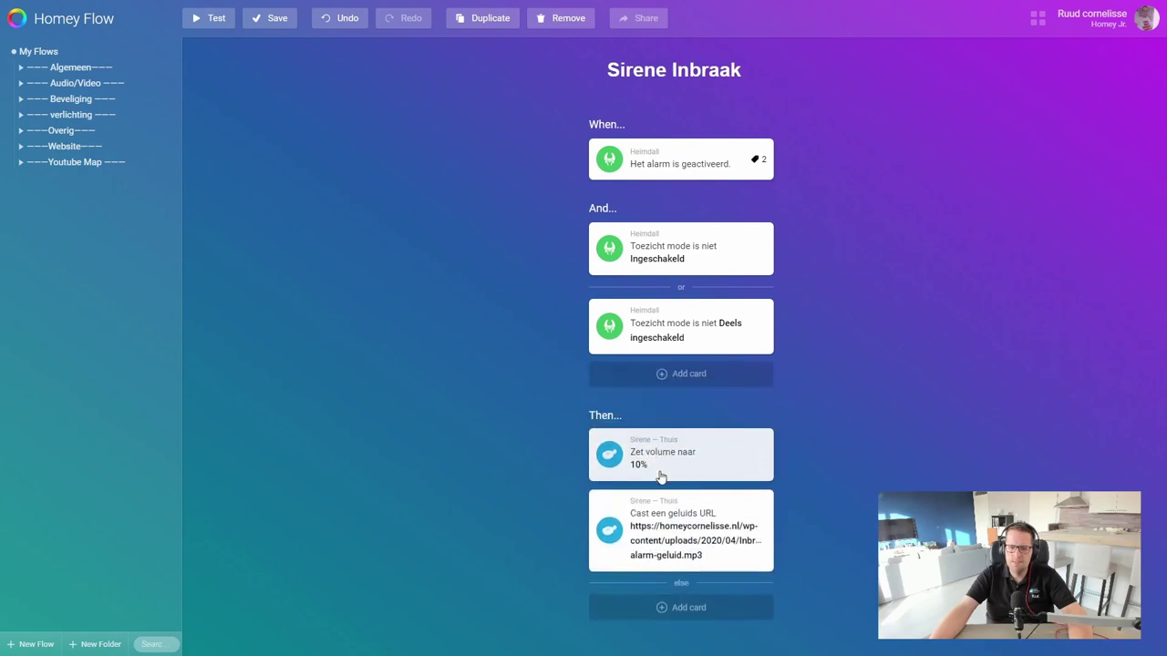
Give the "Cast een geluids URL" card a delay of 1 second and save the flow
left_click(693, 554)
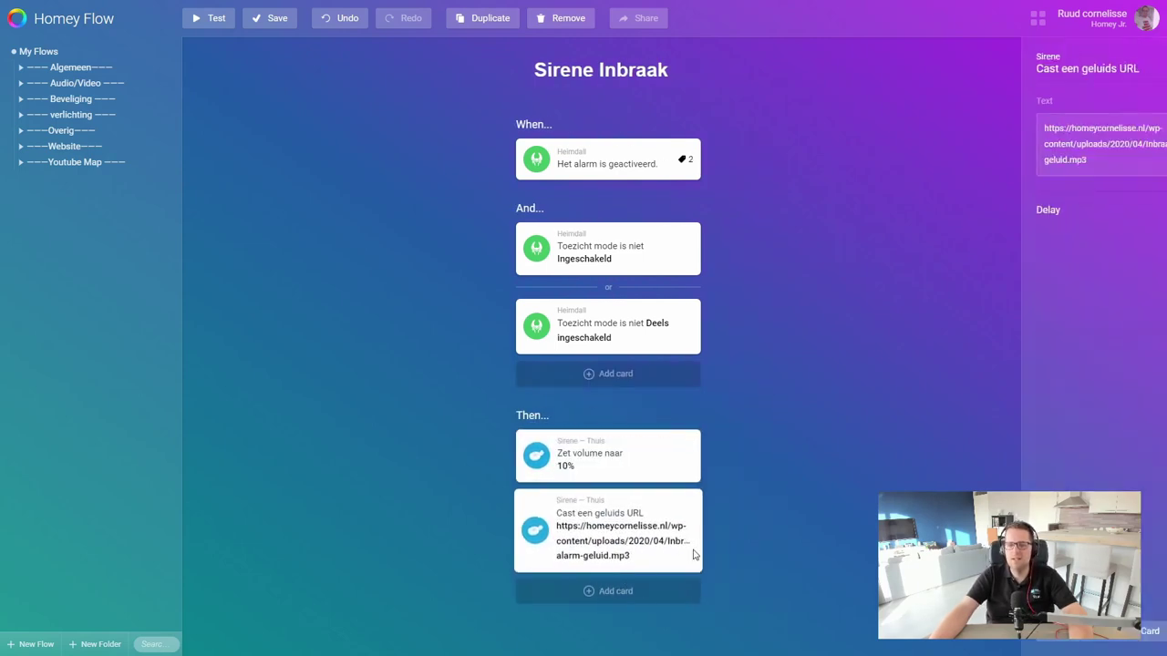
left_click(1137, 210)
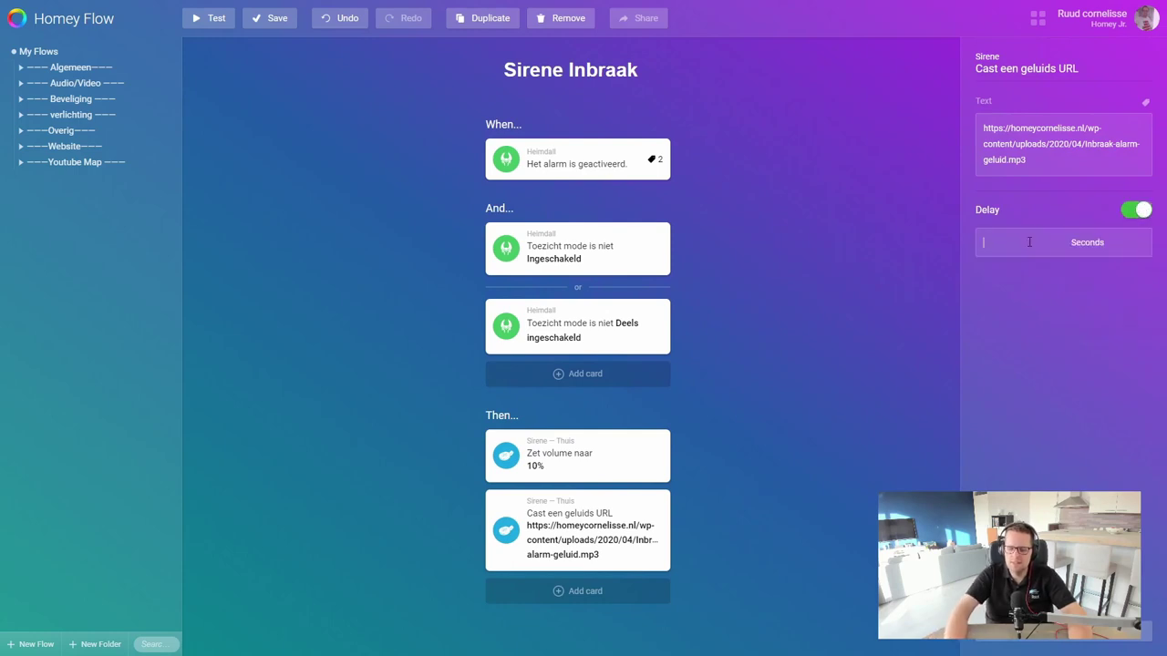
type("1")
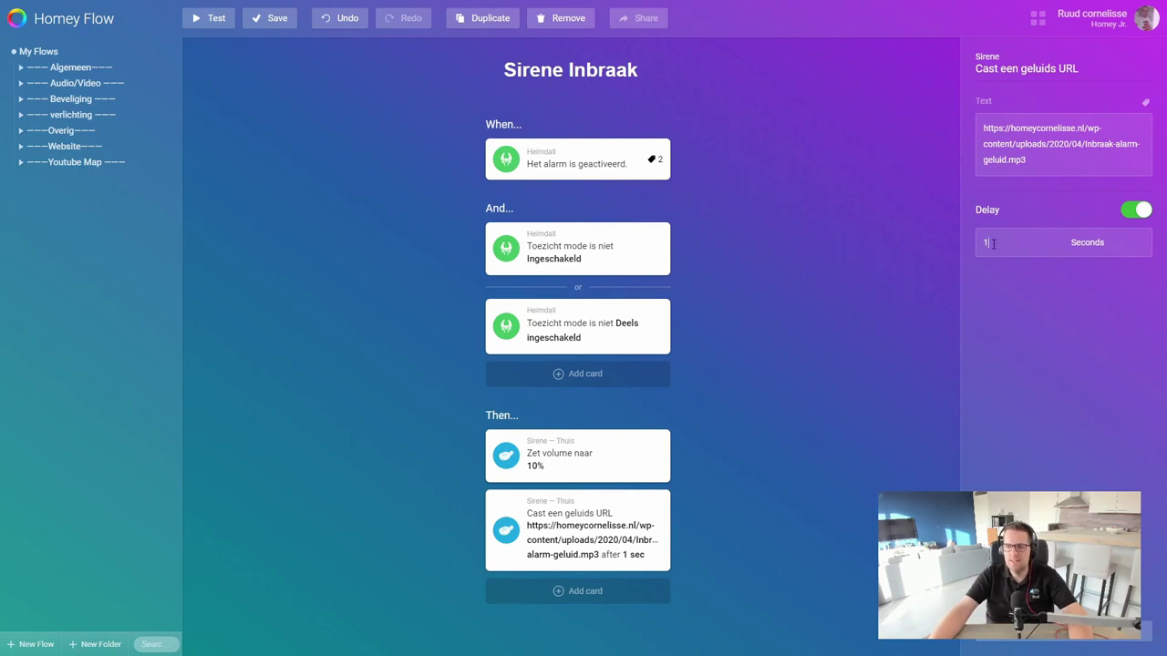
left_click(895, 397)
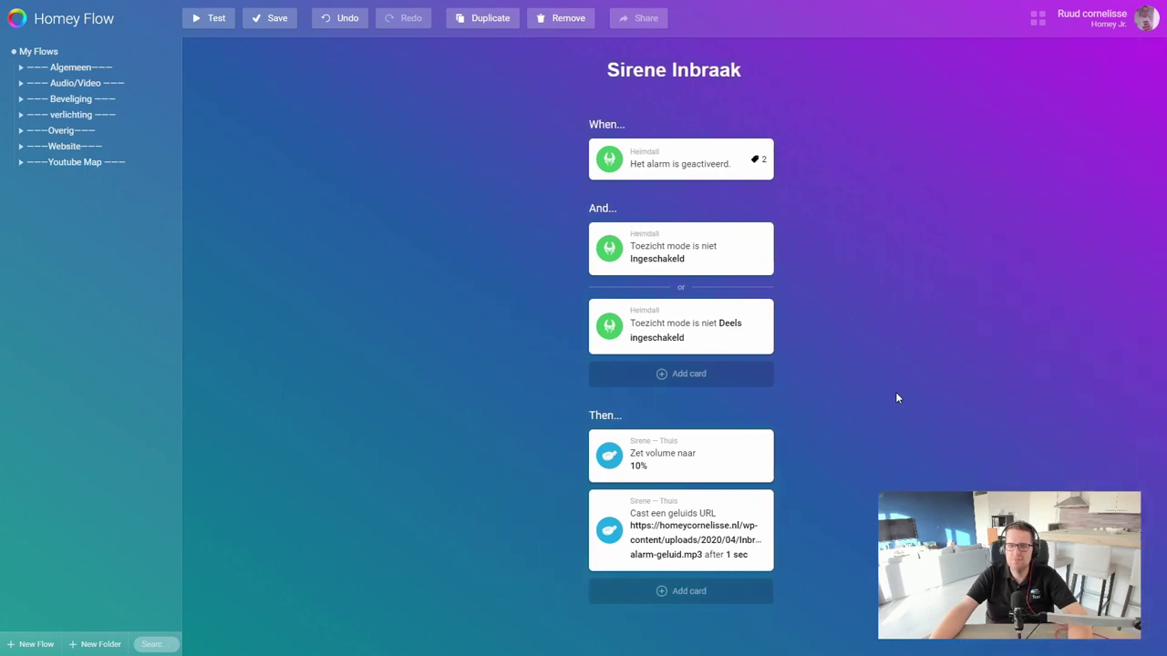
left_click(287, 22)
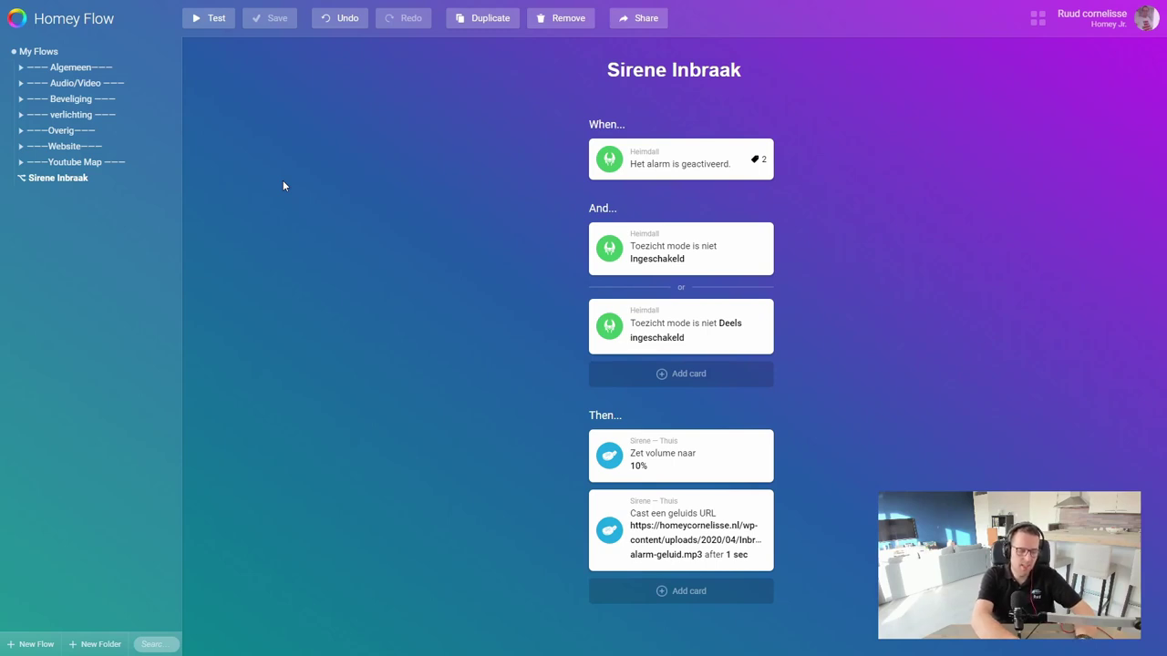
Leave full-screen view and test the Sirene Inbraak flow with Zone Hallway and Reden "A door opened"
key("F11")
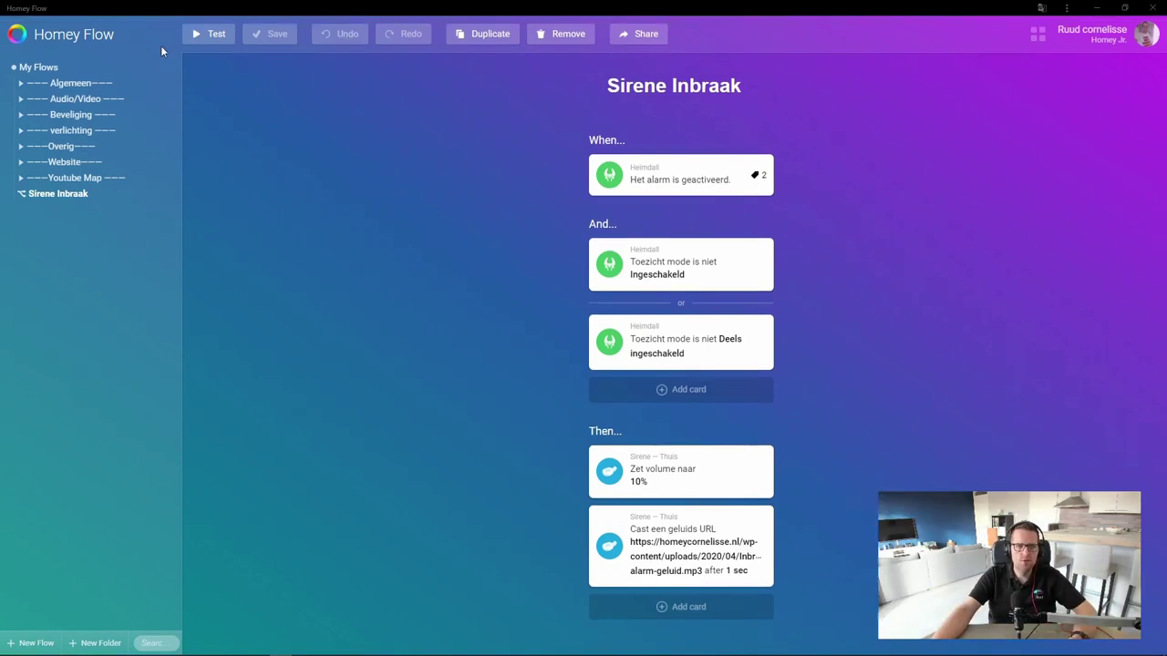
left_click(209, 42)
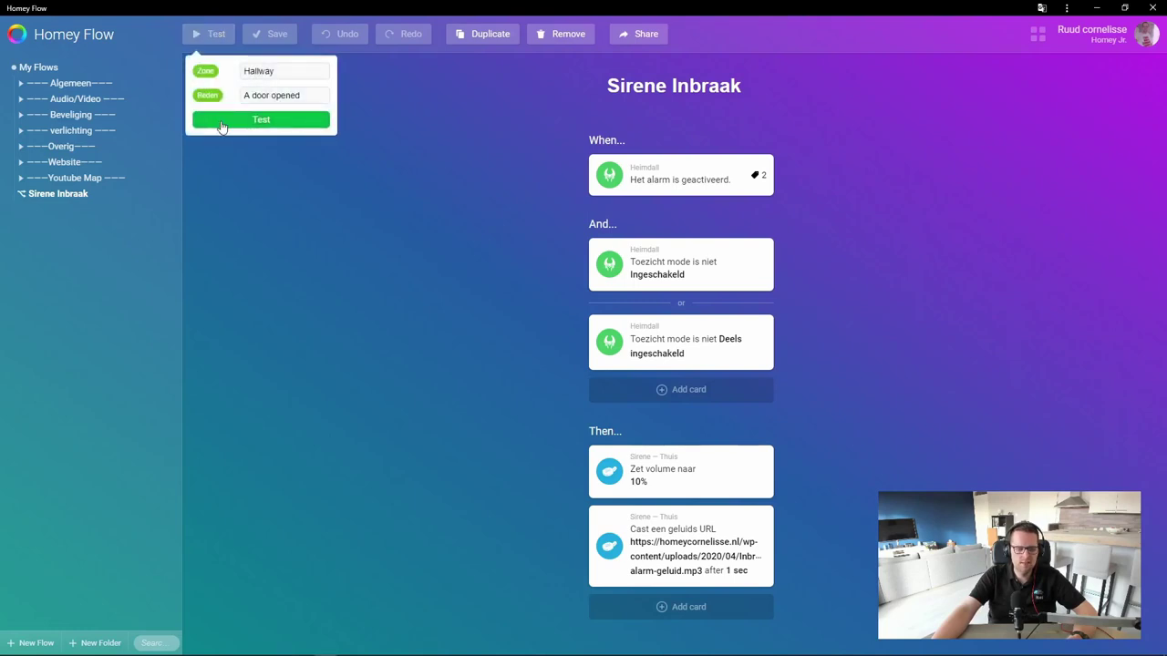
left_click(220, 126)
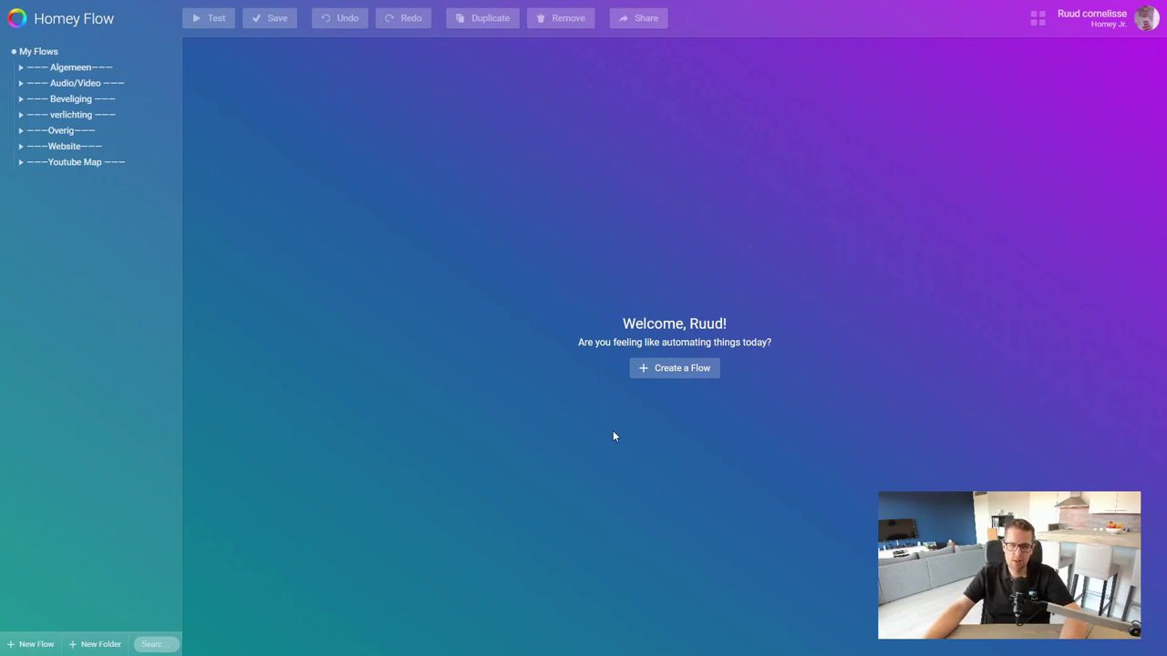
Create a new flow named "reset inbraak sirene"
left_click(647, 373)
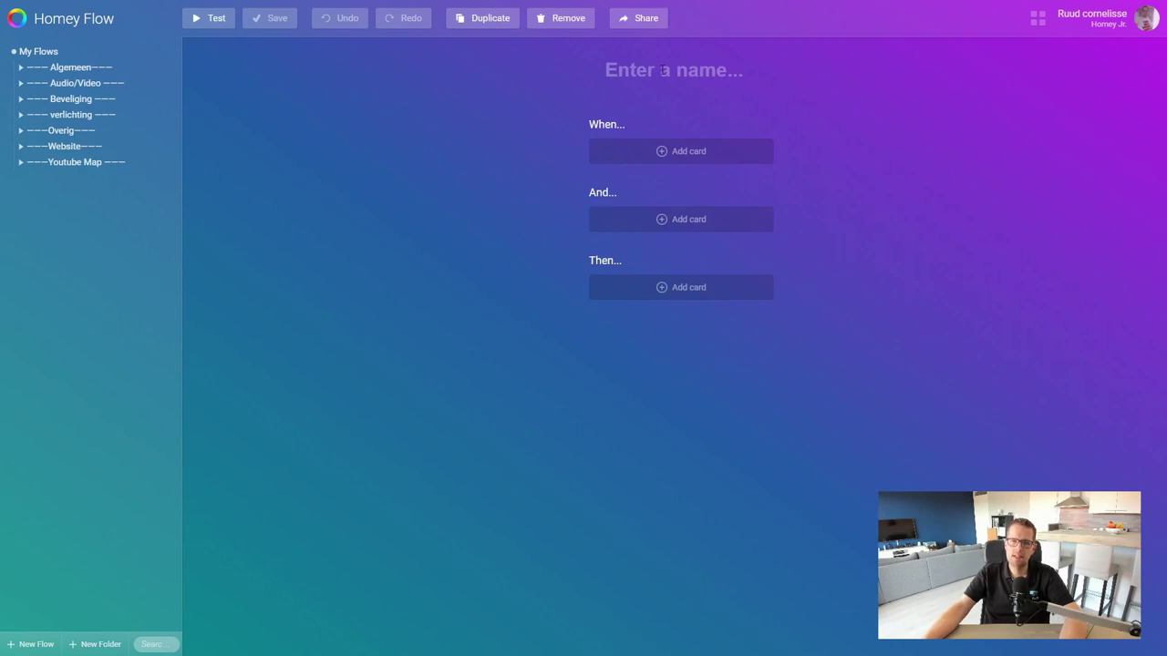
left_click(665, 70)
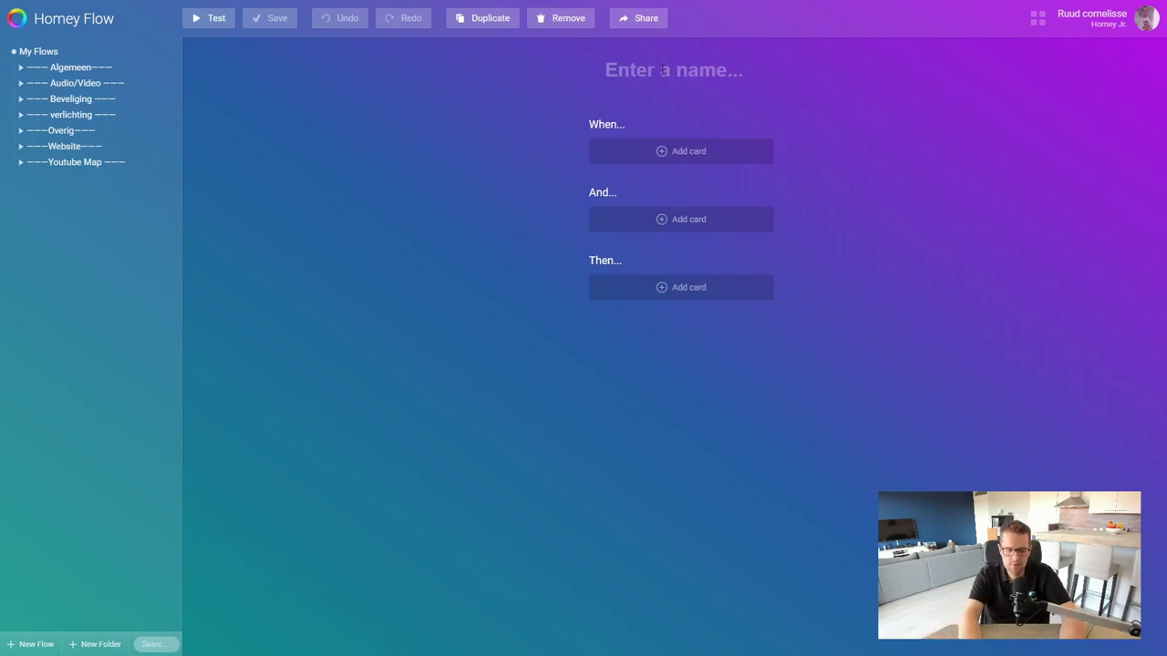
type("reset i")
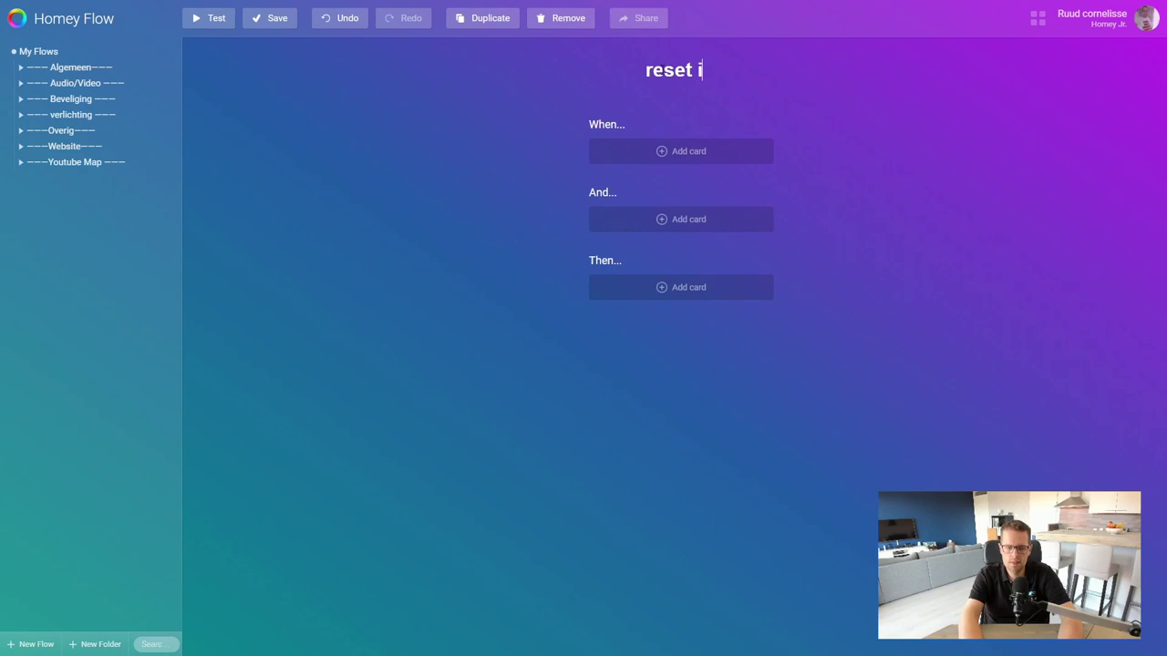
type("nbraak sirene")
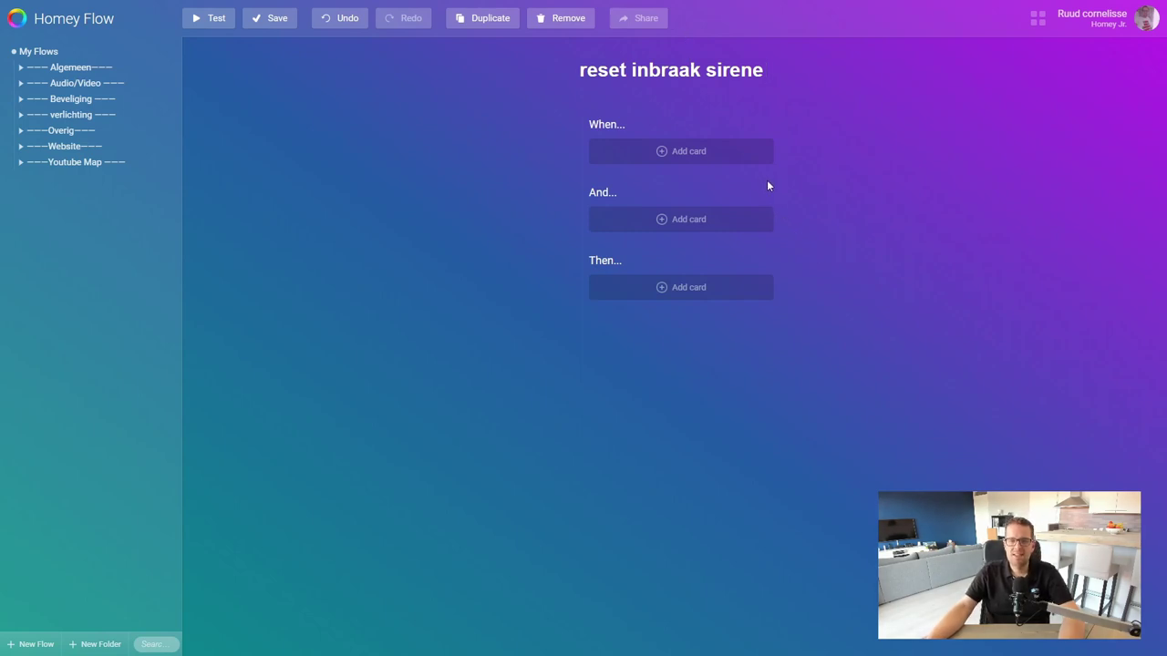
Add the Heimdall card "Het alarm is gedeactiveerd" as the new flow's When trigger
left_click(755, 149)
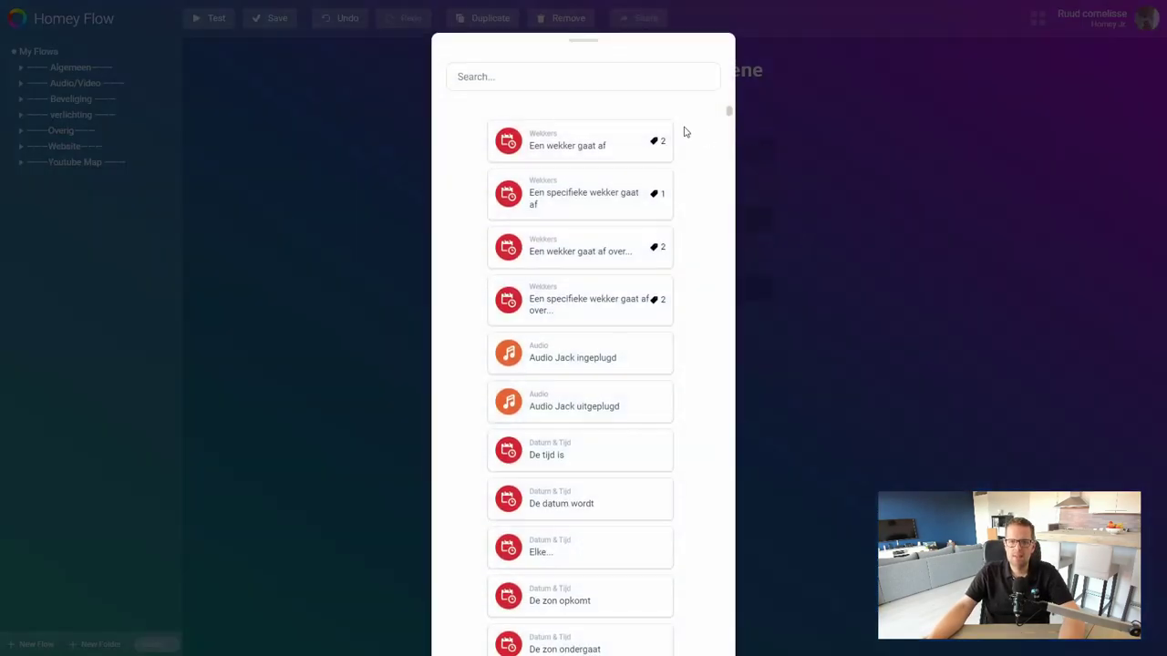
left_click(601, 81)
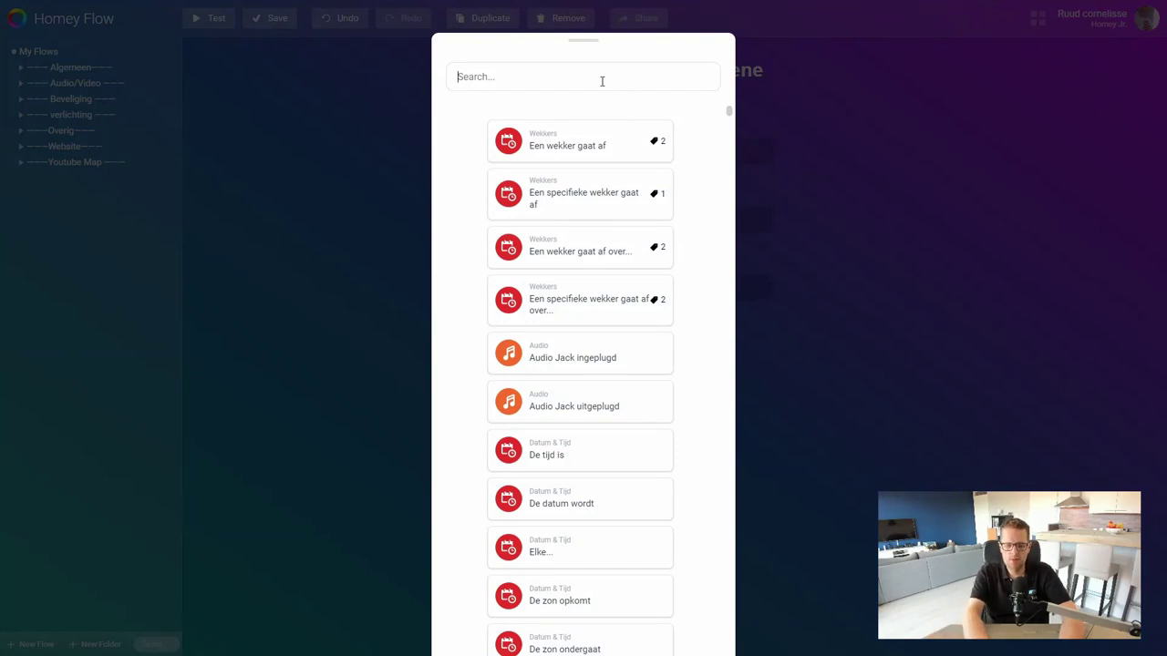
type("heimdall")
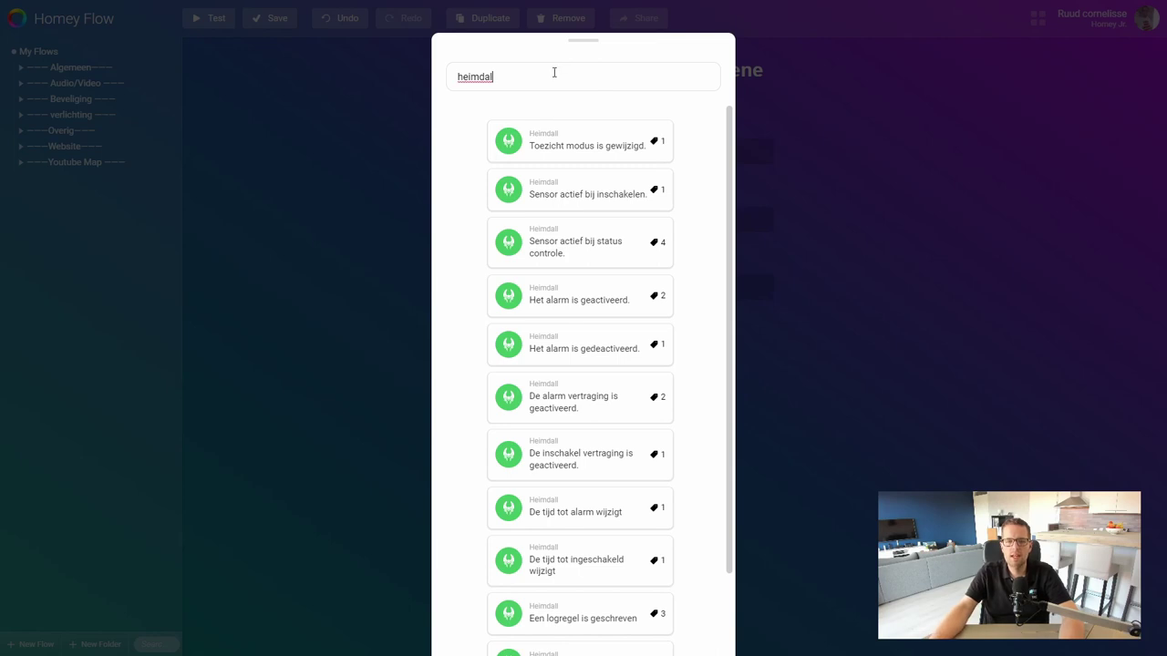
left_click(549, 340)
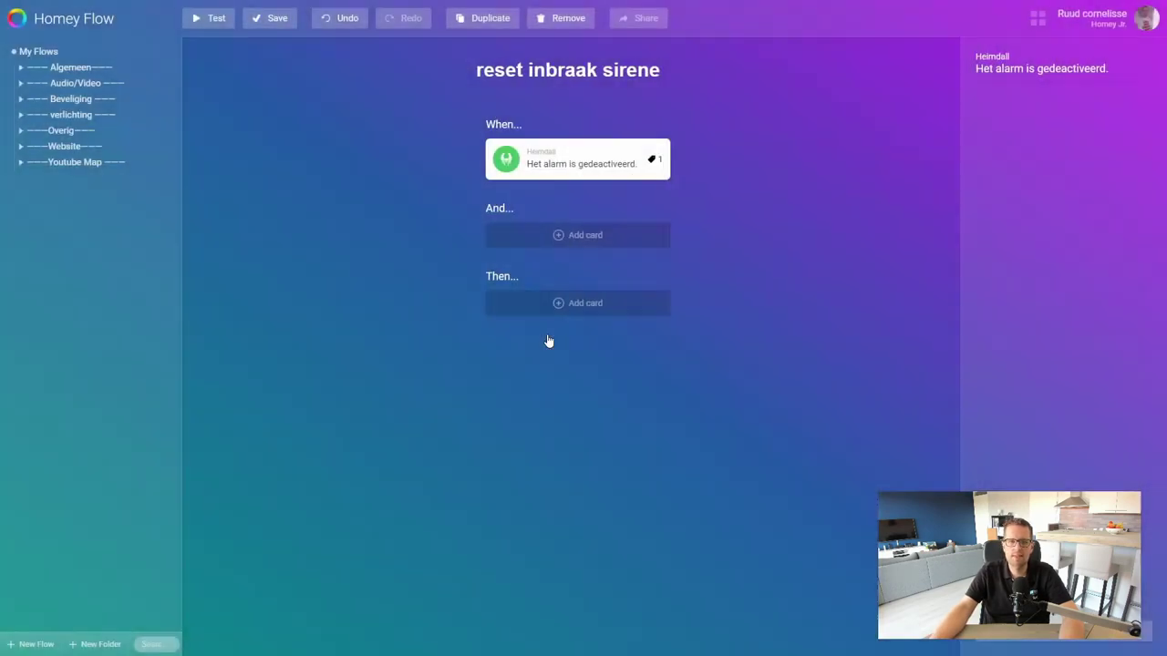
Add the Mobiel card "Stuur een push bevestigingsvraag" as the flow's And condition
left_click(572, 235)
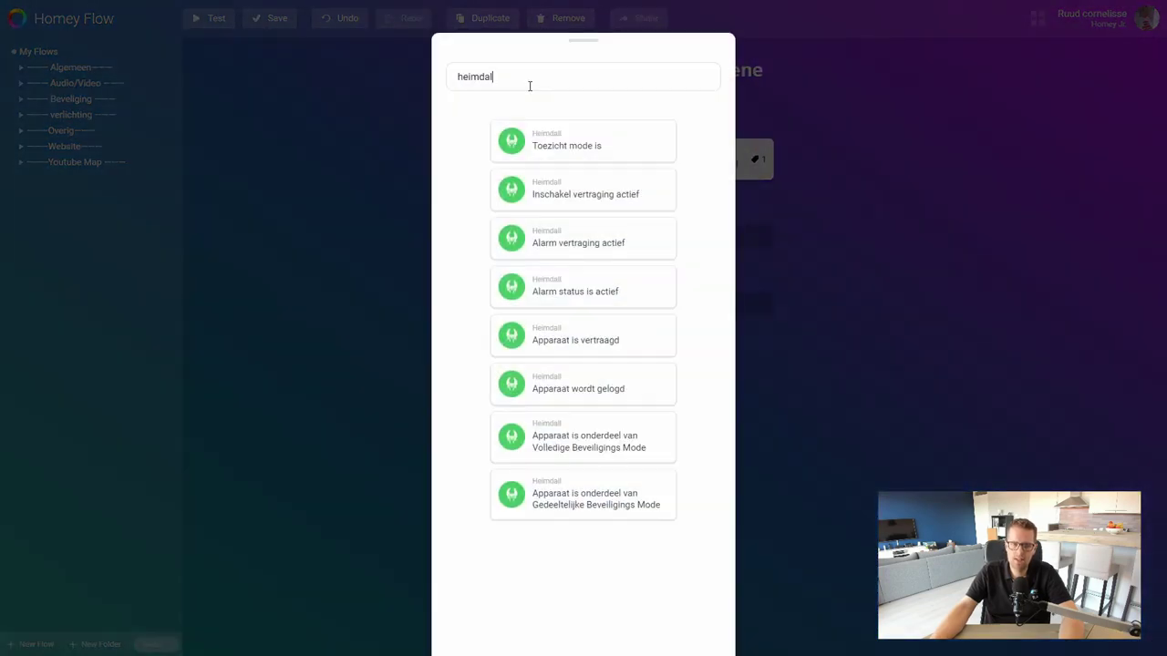
key("BackSpace")
key("BackSpace")
key("BackSpace")
key("BackSpace")
key("BackSpace")
key("BackSpace")
key("BackSpace")
key("BackSpace")
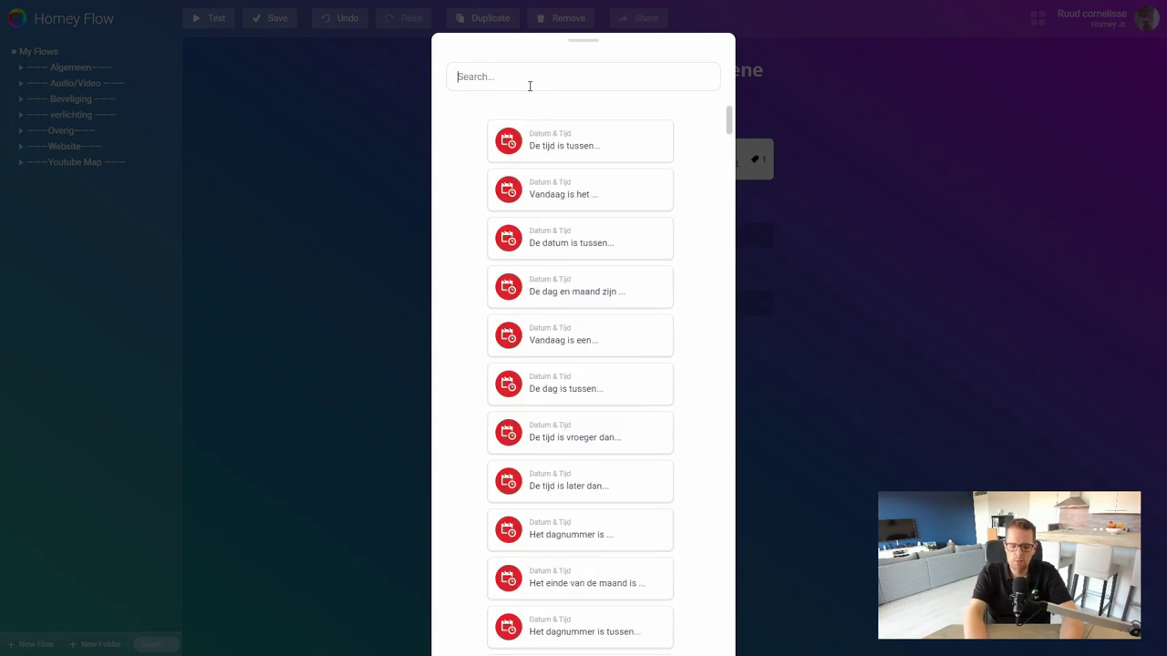
type("mo")
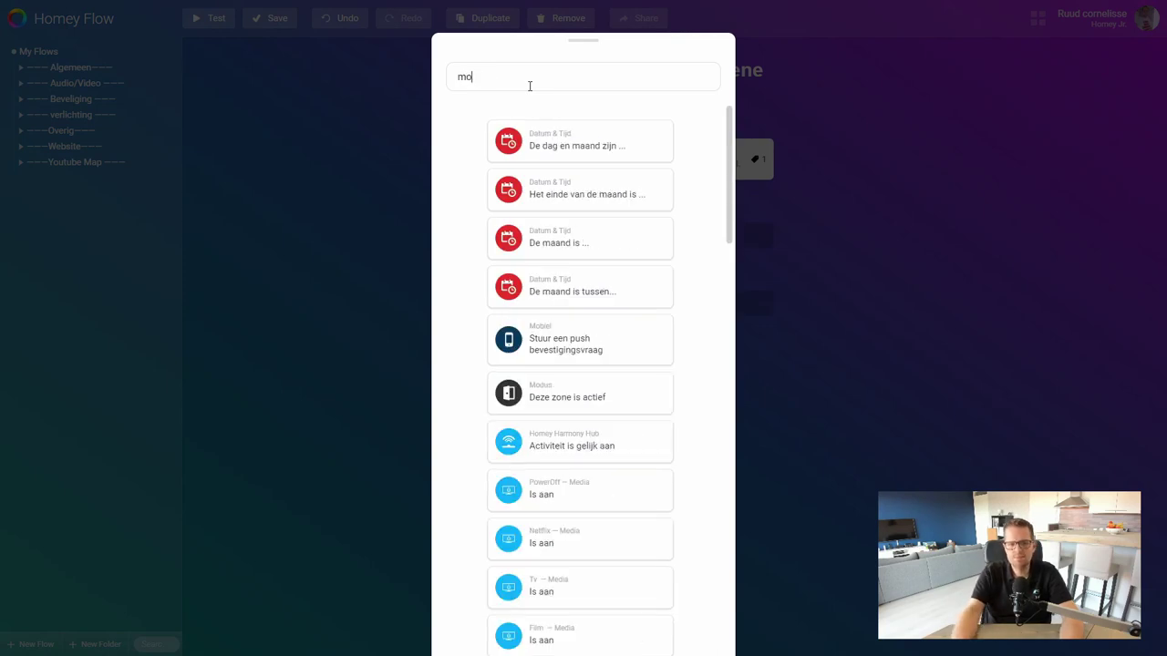
left_click(622, 351)
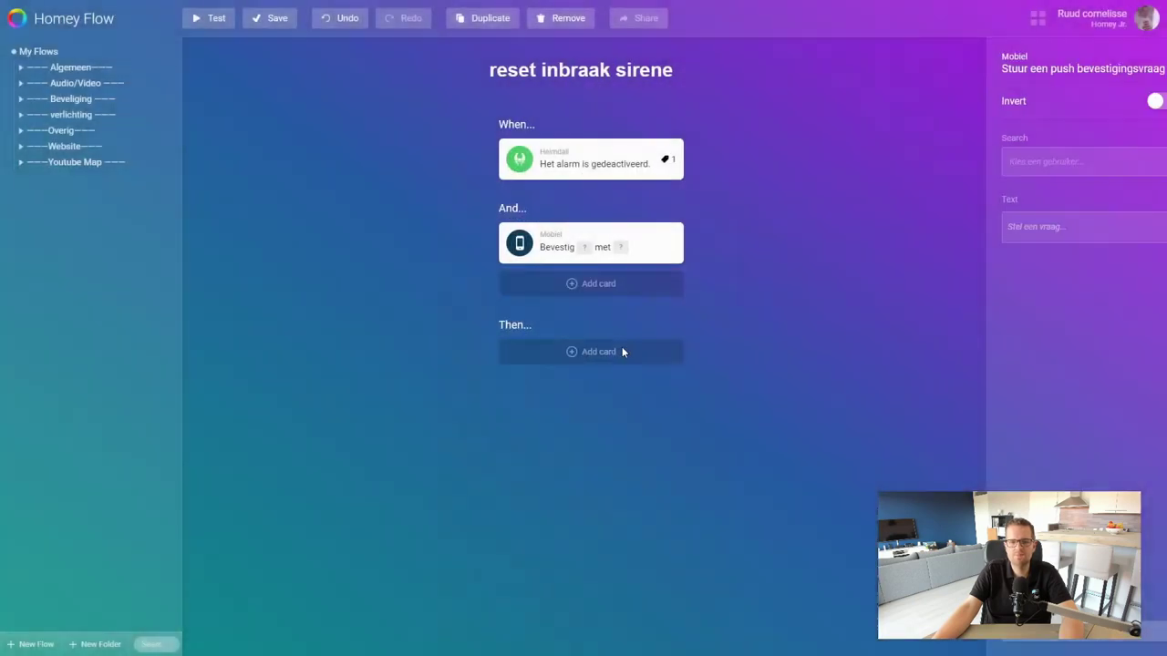
Choose the Homey household user as the confirmation card's recipient and set its question to "wil je het systeem resetten?"
left_click(1053, 165)
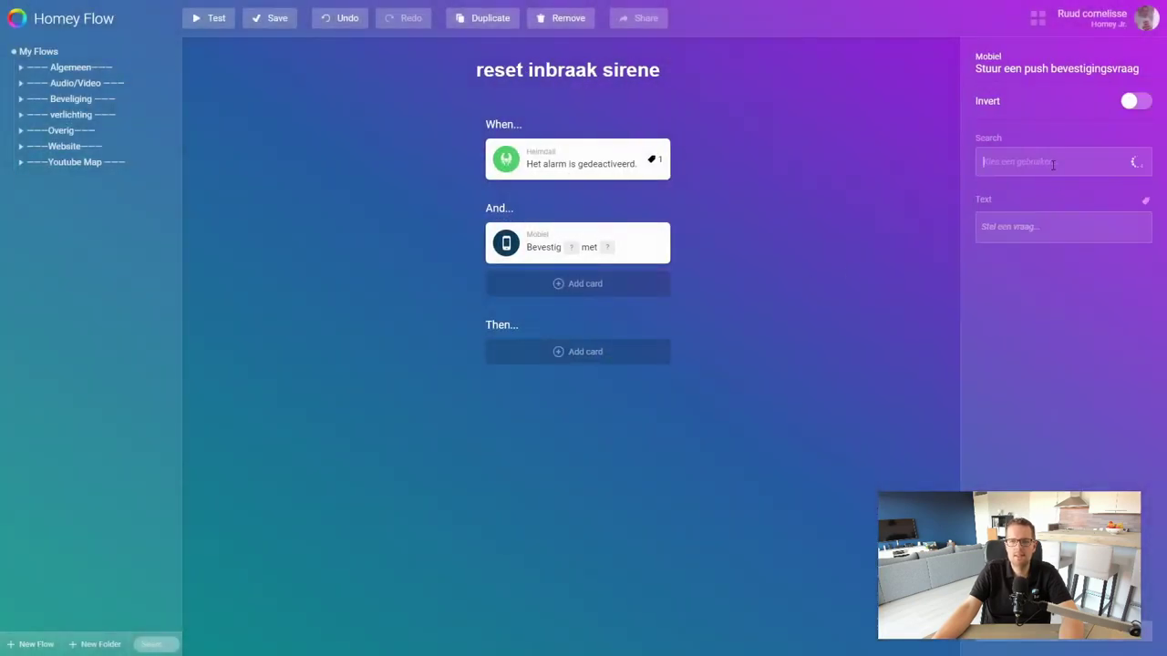
left_click(1043, 230)
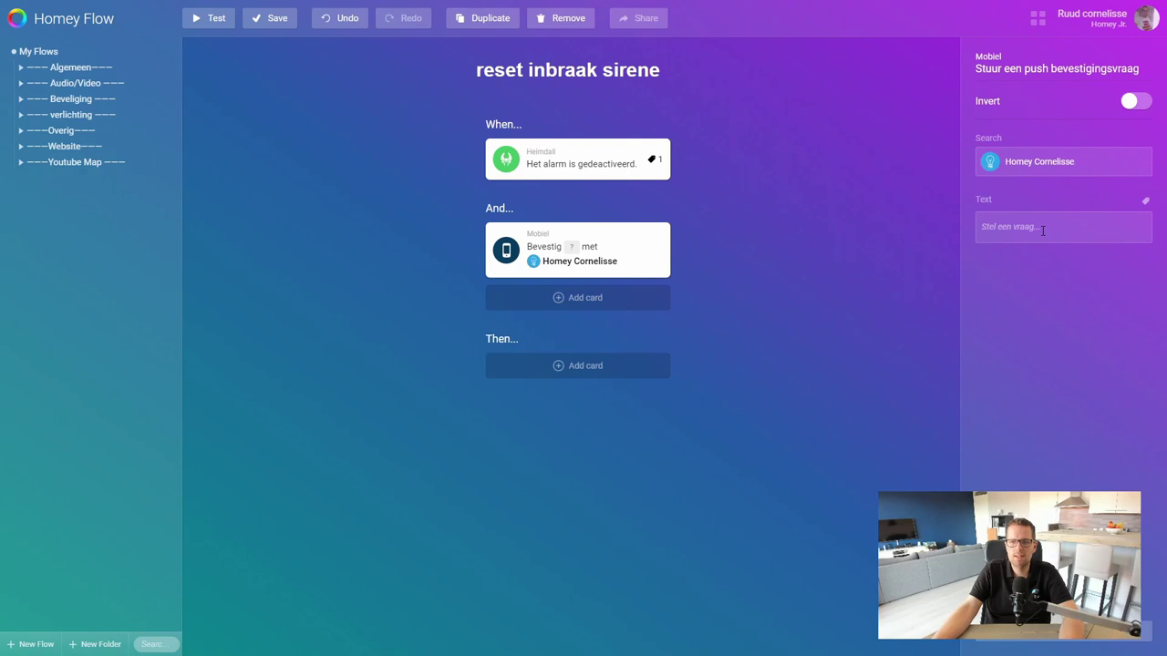
left_click(1043, 231)
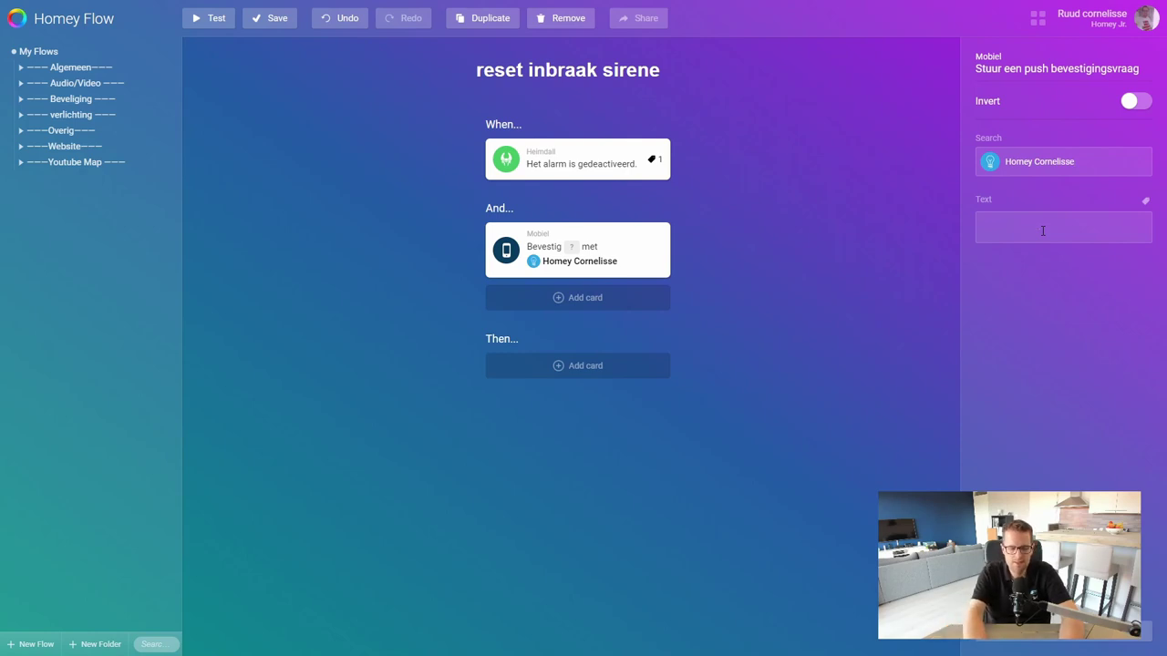
type("wil ")
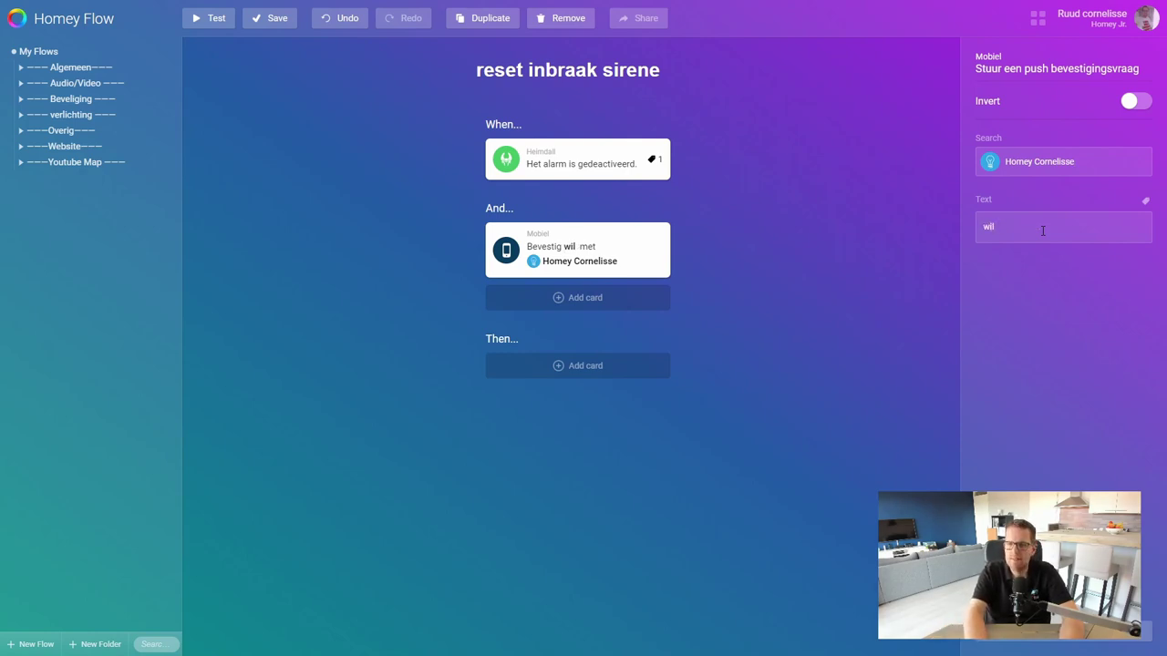
type("je ")
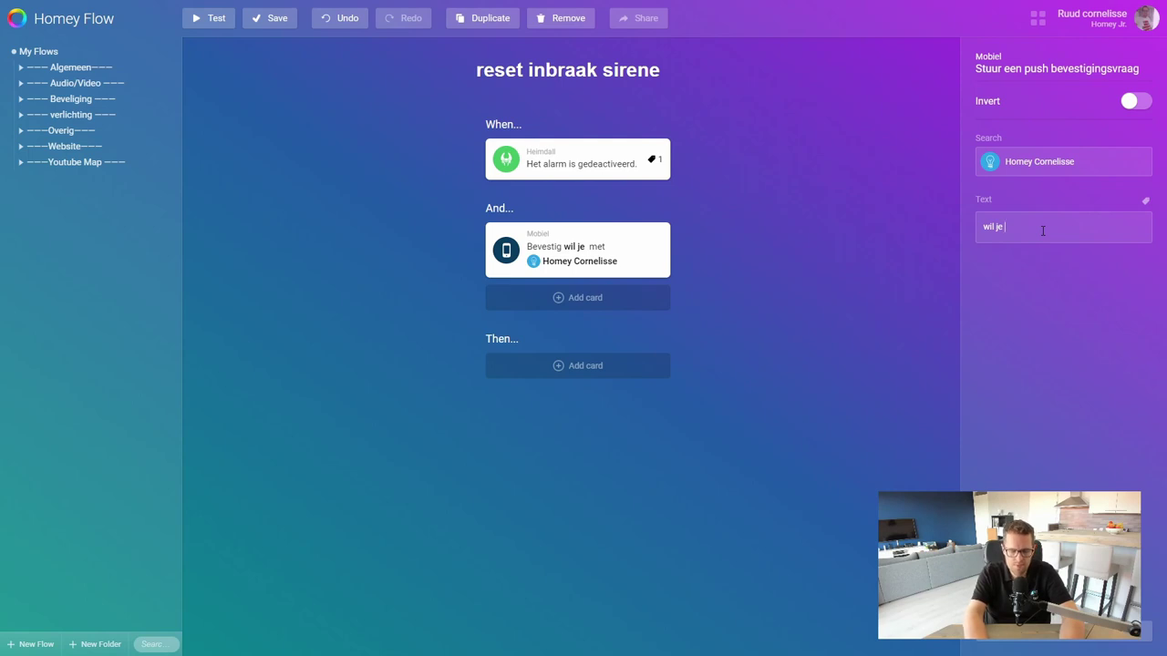
type("het systee")
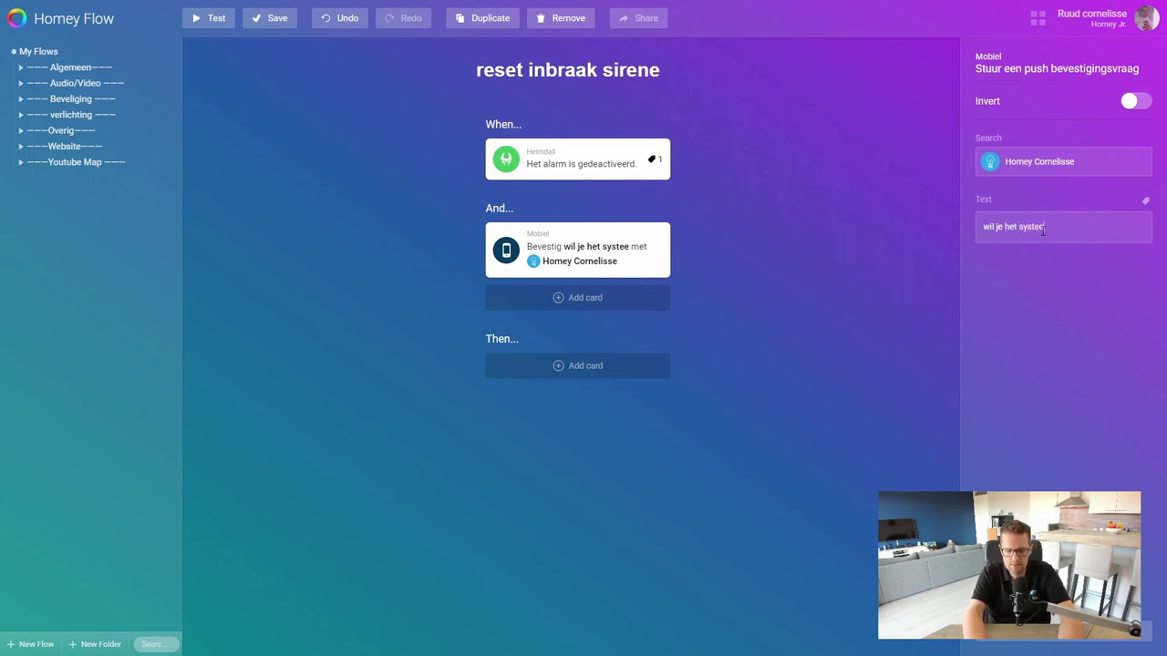
type("m resett")
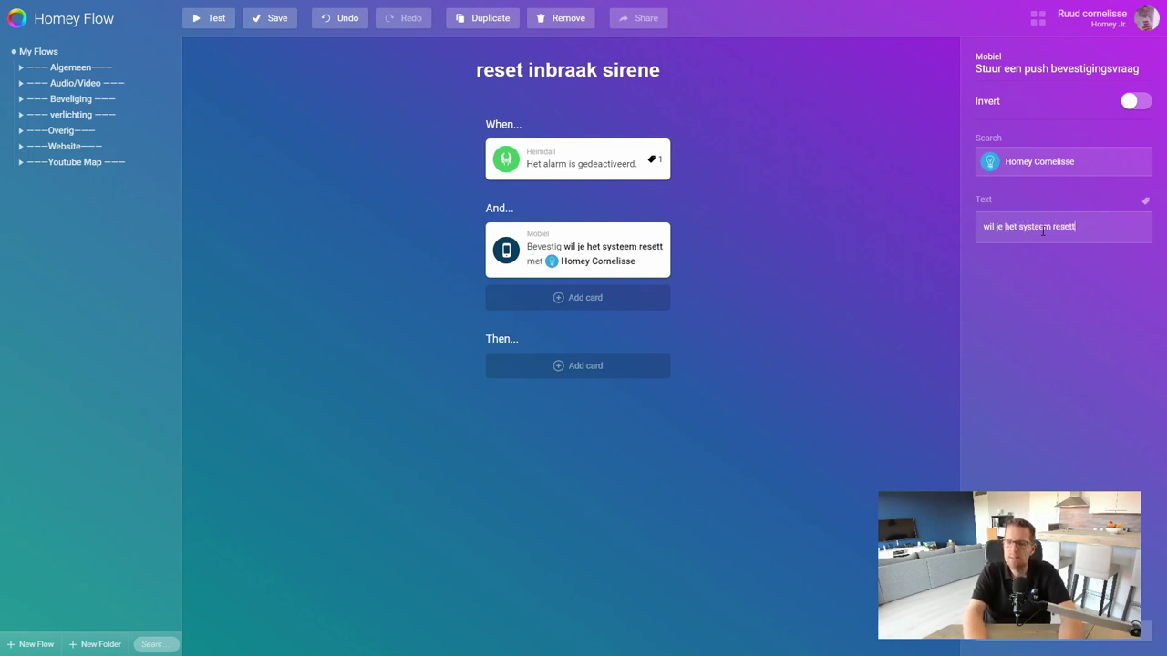
type("en?")
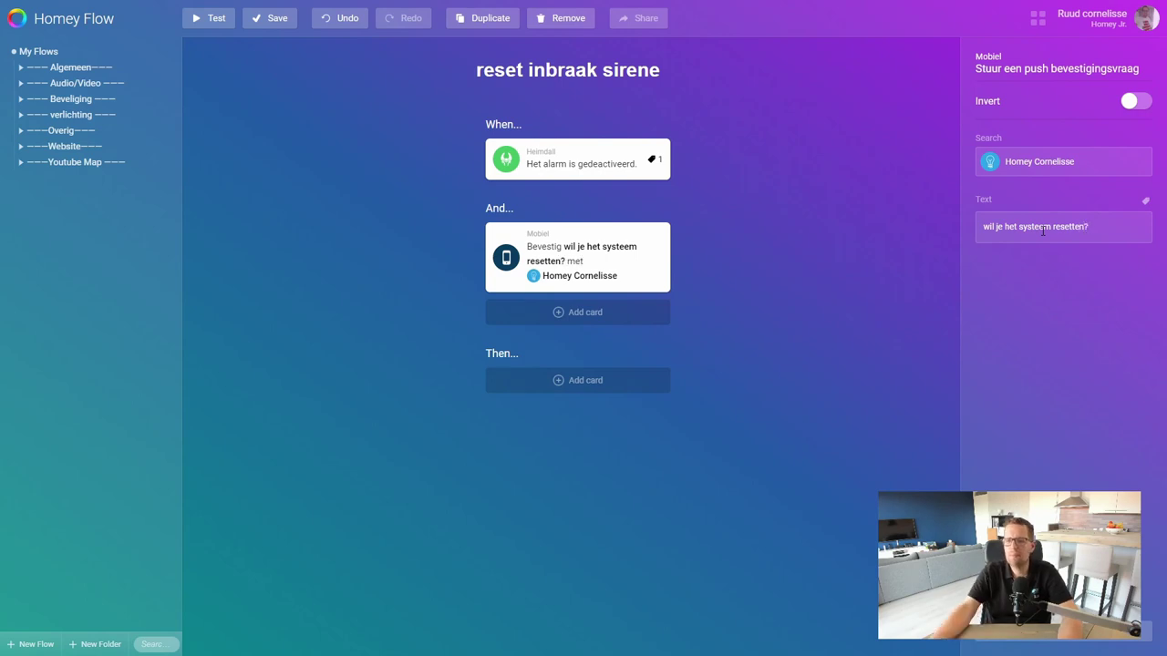
left_click(893, 257)
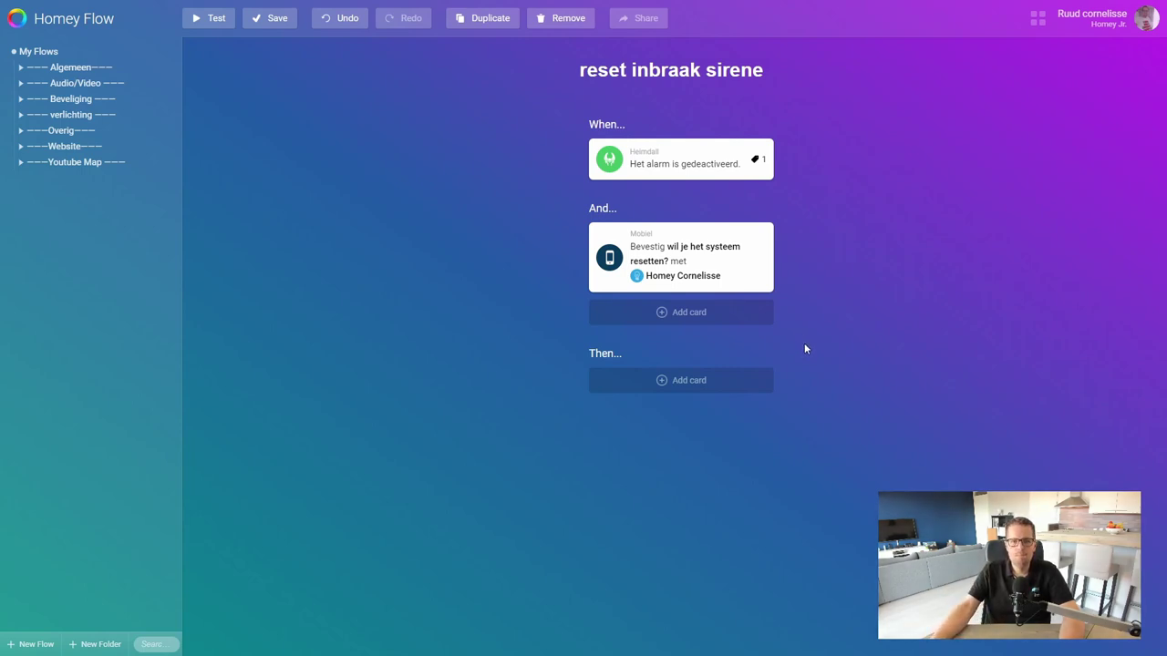
Add the Sirene card "Stop met casten" as the Then action and save the flow
left_click(763, 389)
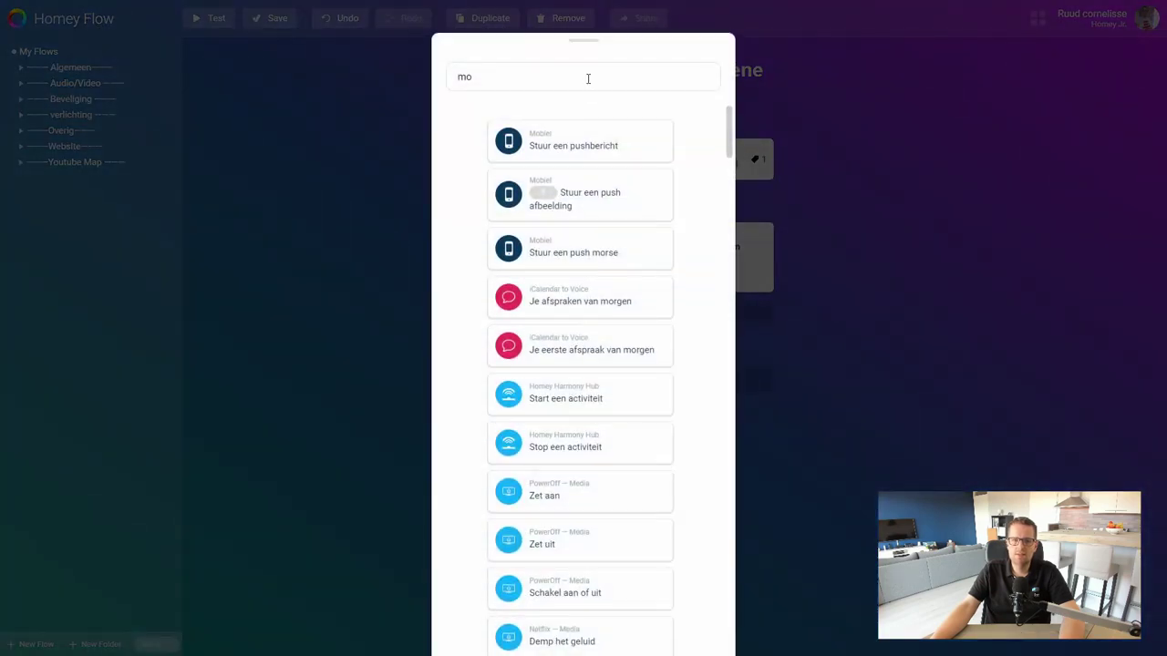
key("BackSpace")
key("BackSpace")
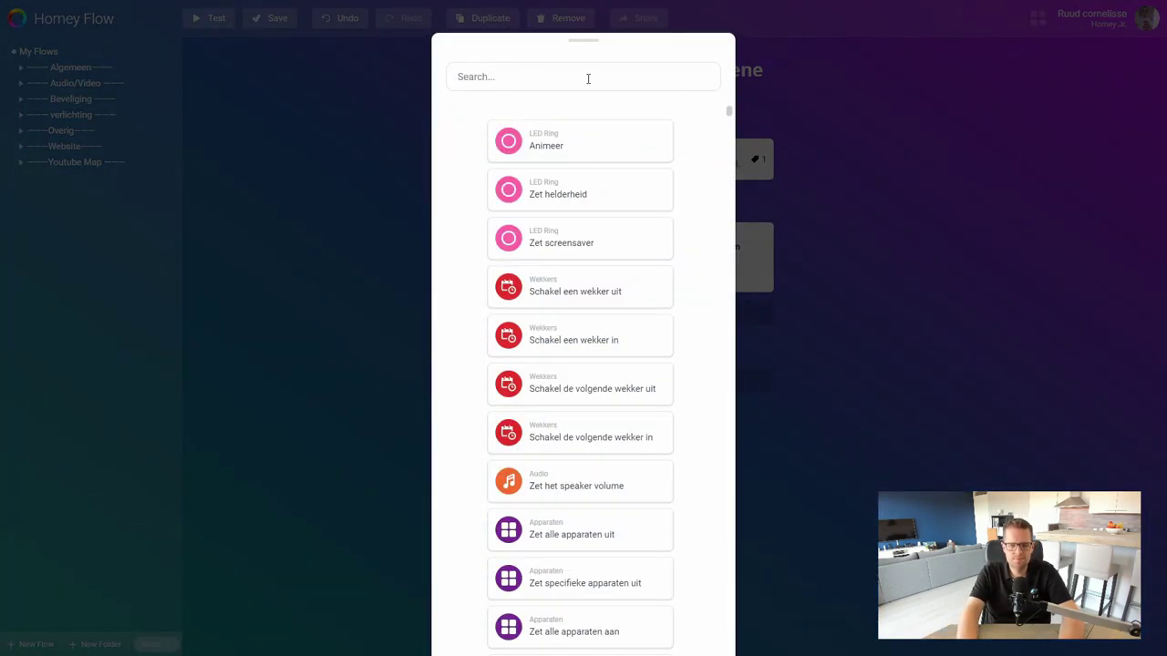
type("sirene")
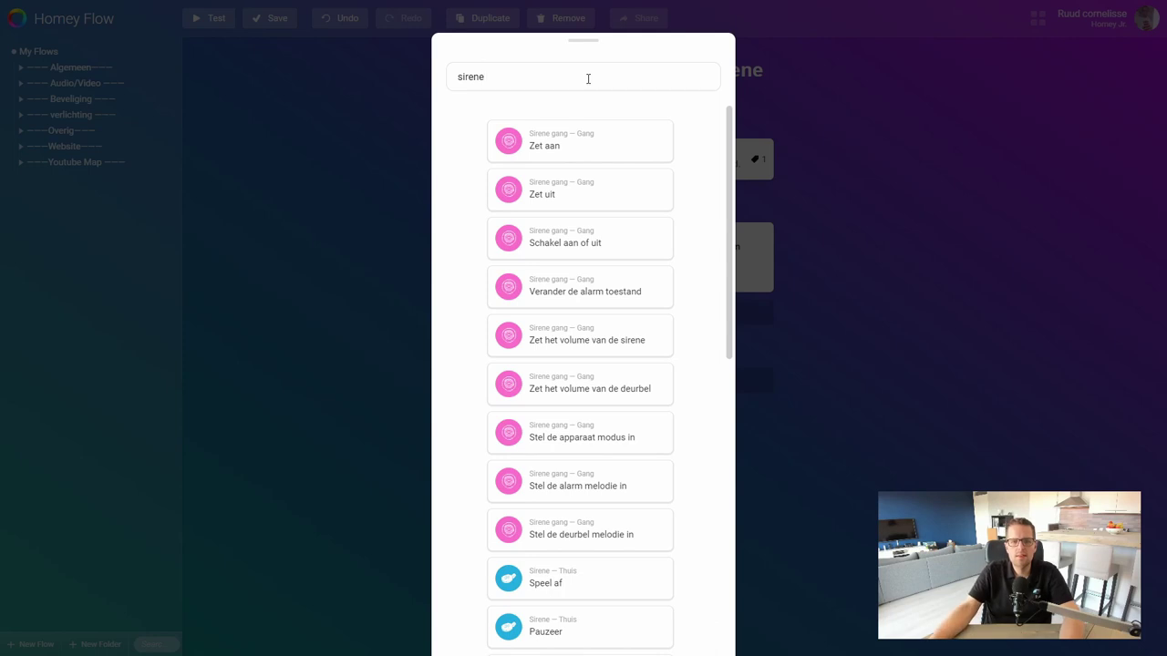
scroll(635, 262, "down", 5)
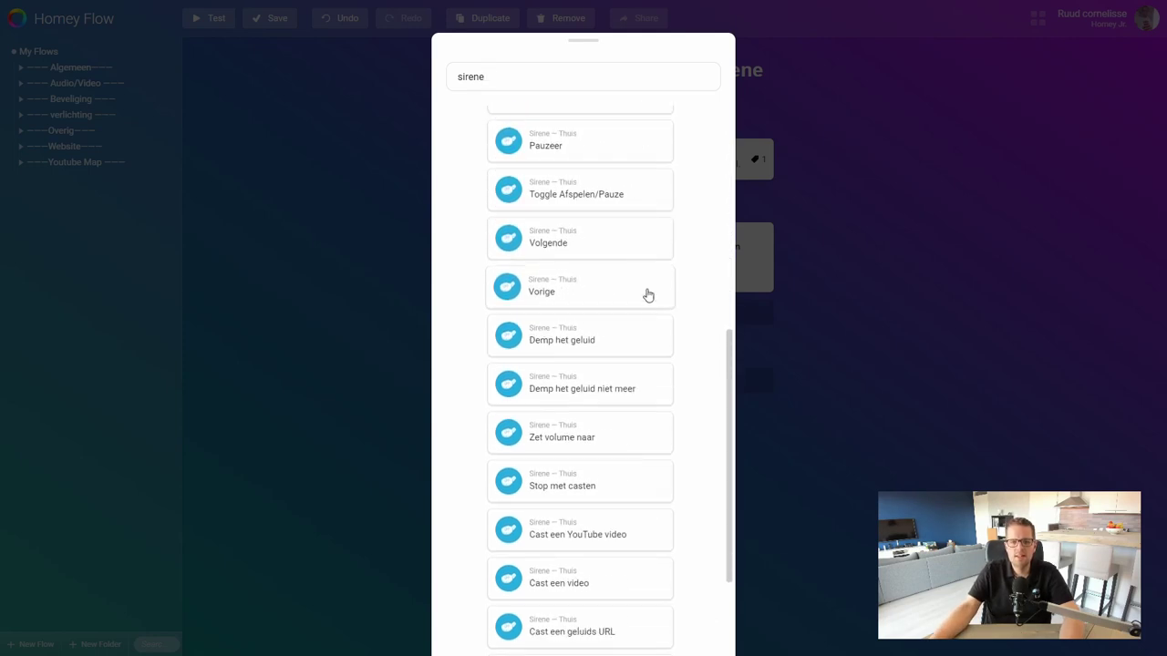
scroll(648, 314, "down", 1)
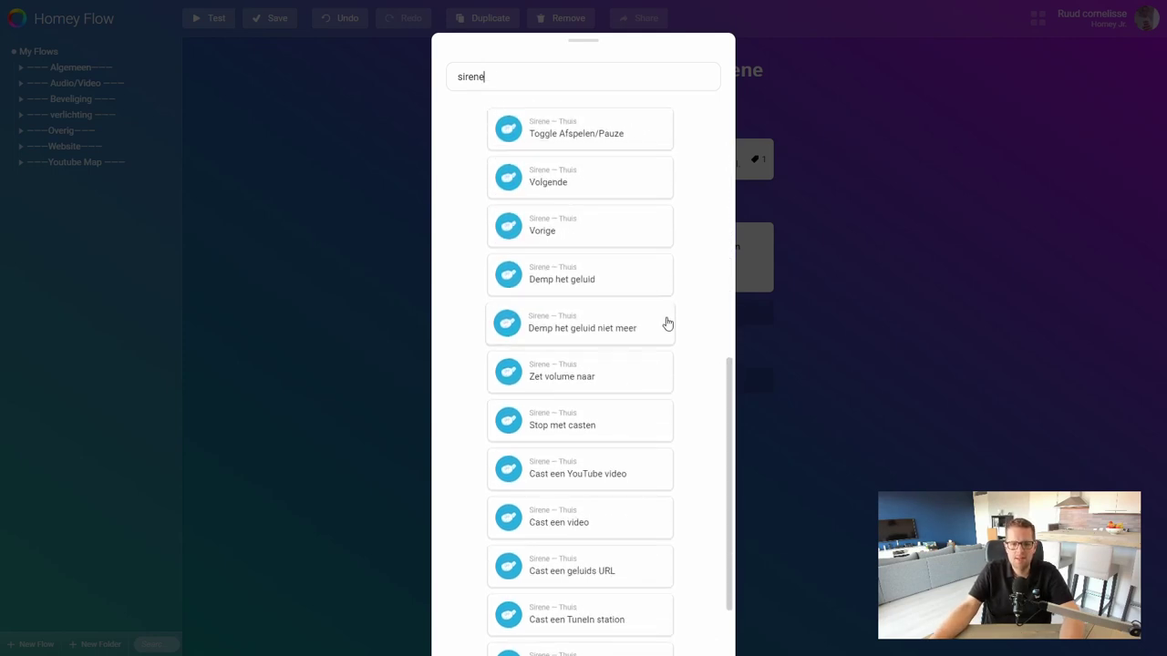
left_click(653, 429)
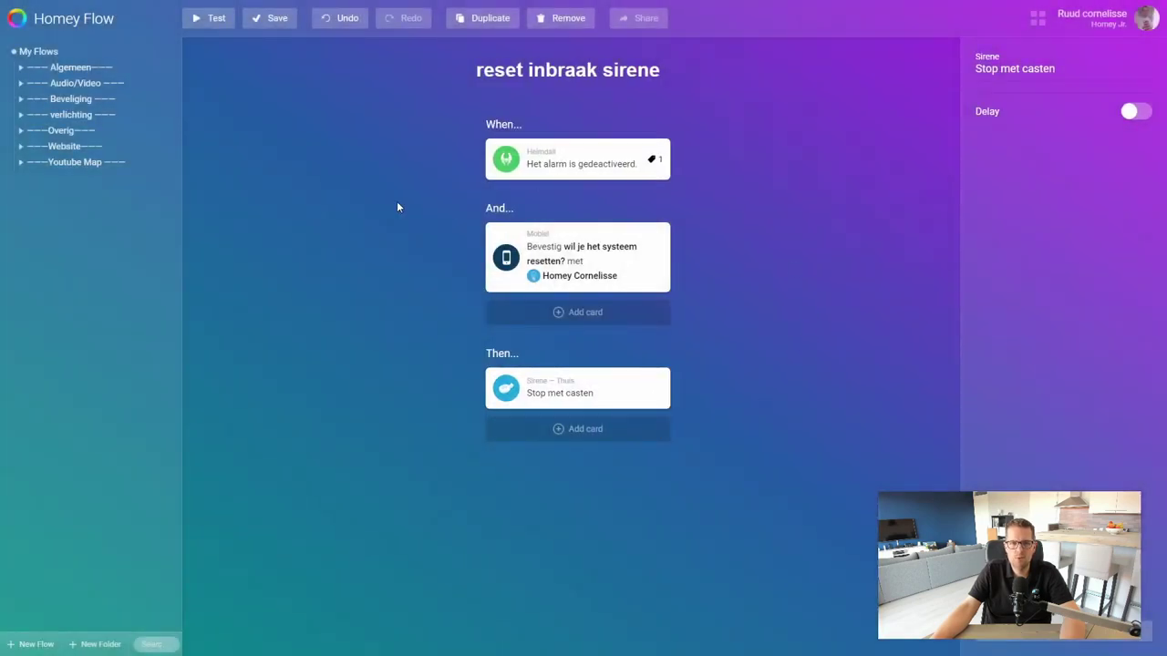
left_click(286, 26)
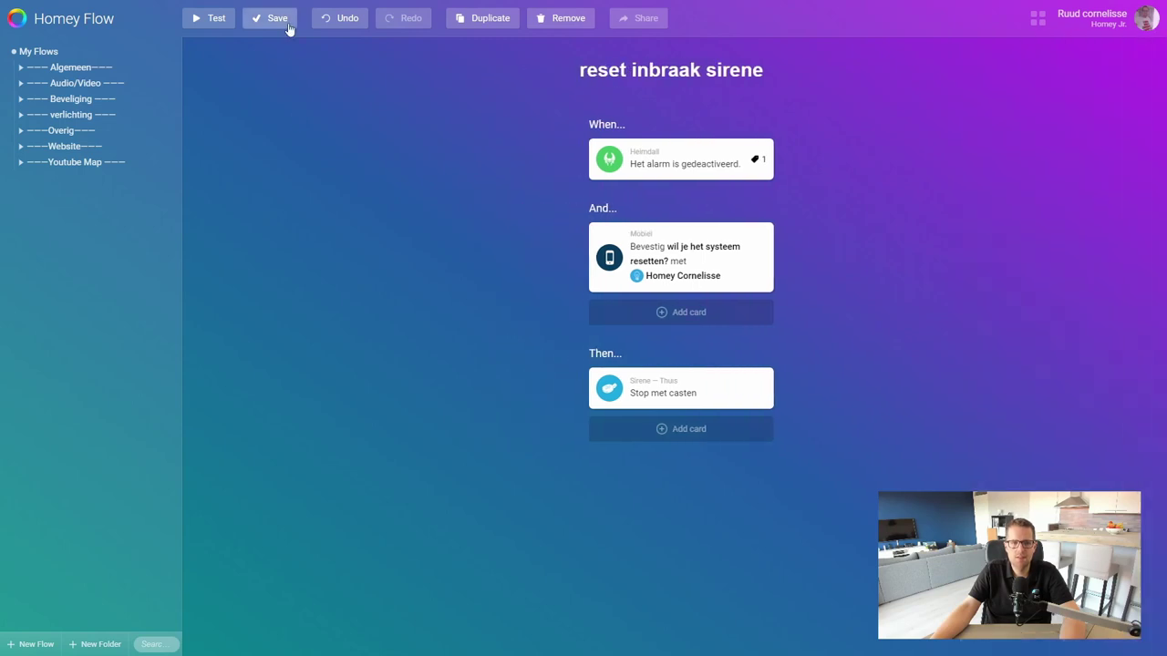
left_click(287, 27)
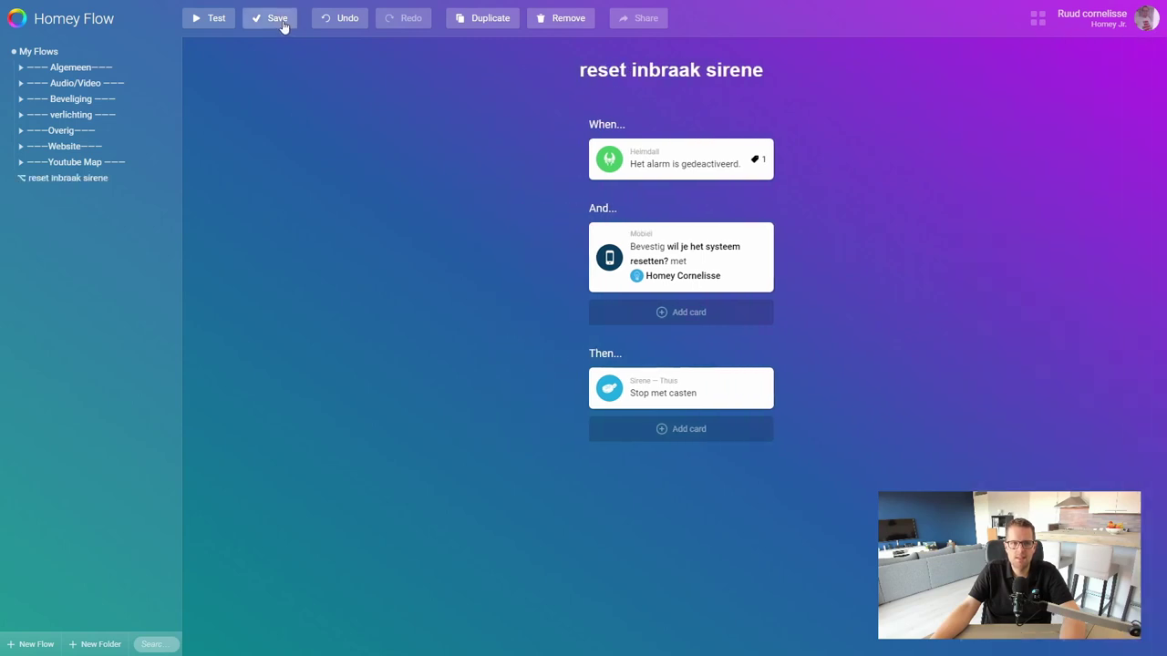